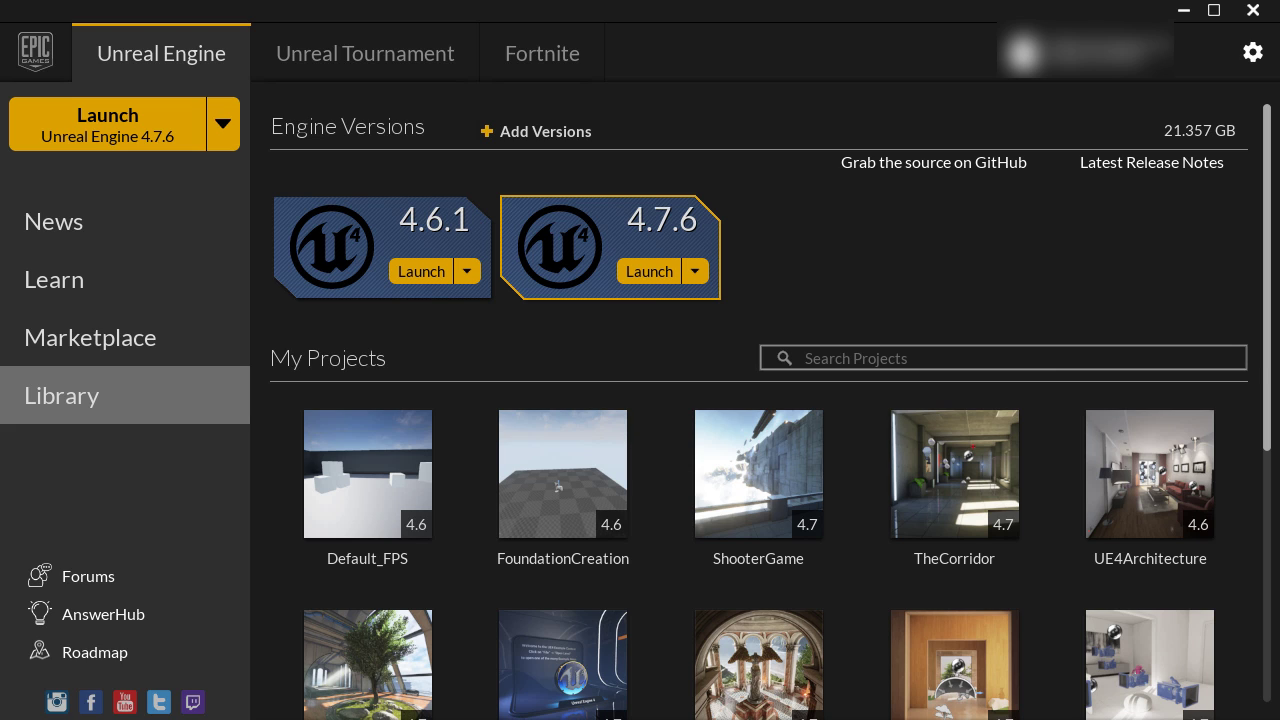
Step: Browse the Learn and Marketplace sections, then return to the Library and check the Default_FPS project's options
{"action": "left_click", "coordinate": [62, 290]}
{"action": "left_click", "coordinate": [96, 343]}
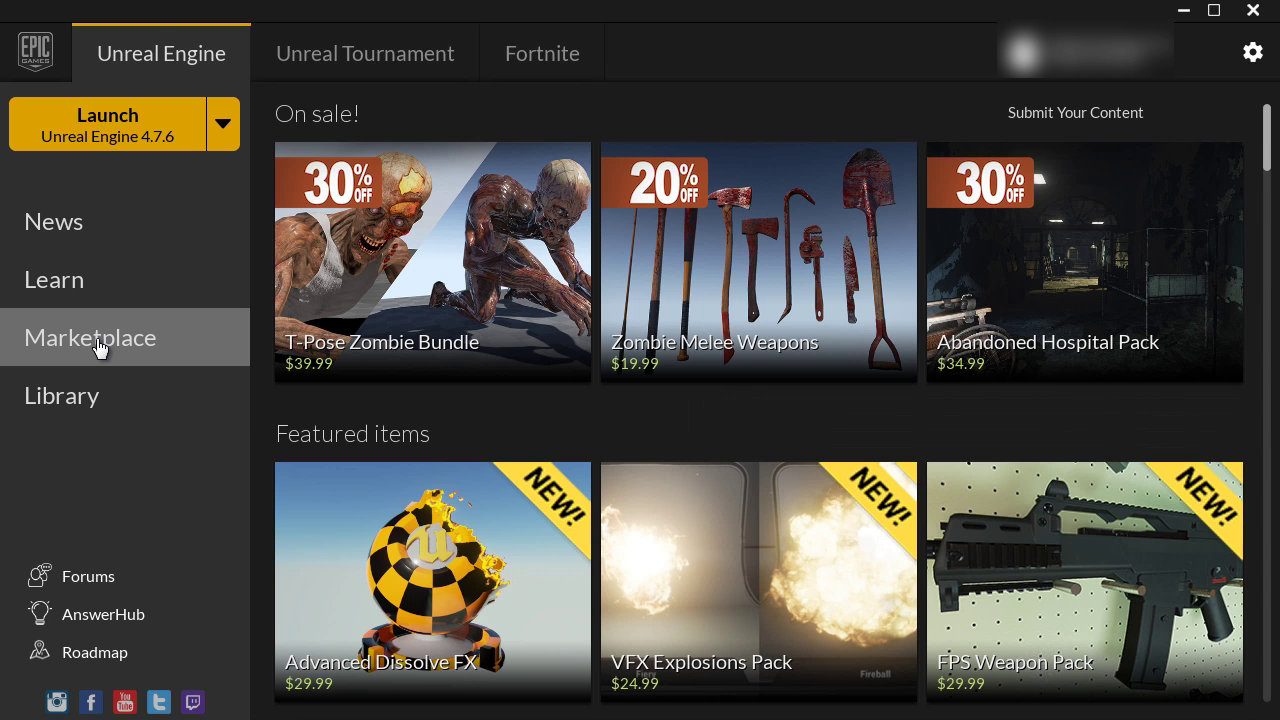
{"action": "left_click", "coordinate": [85, 405]}
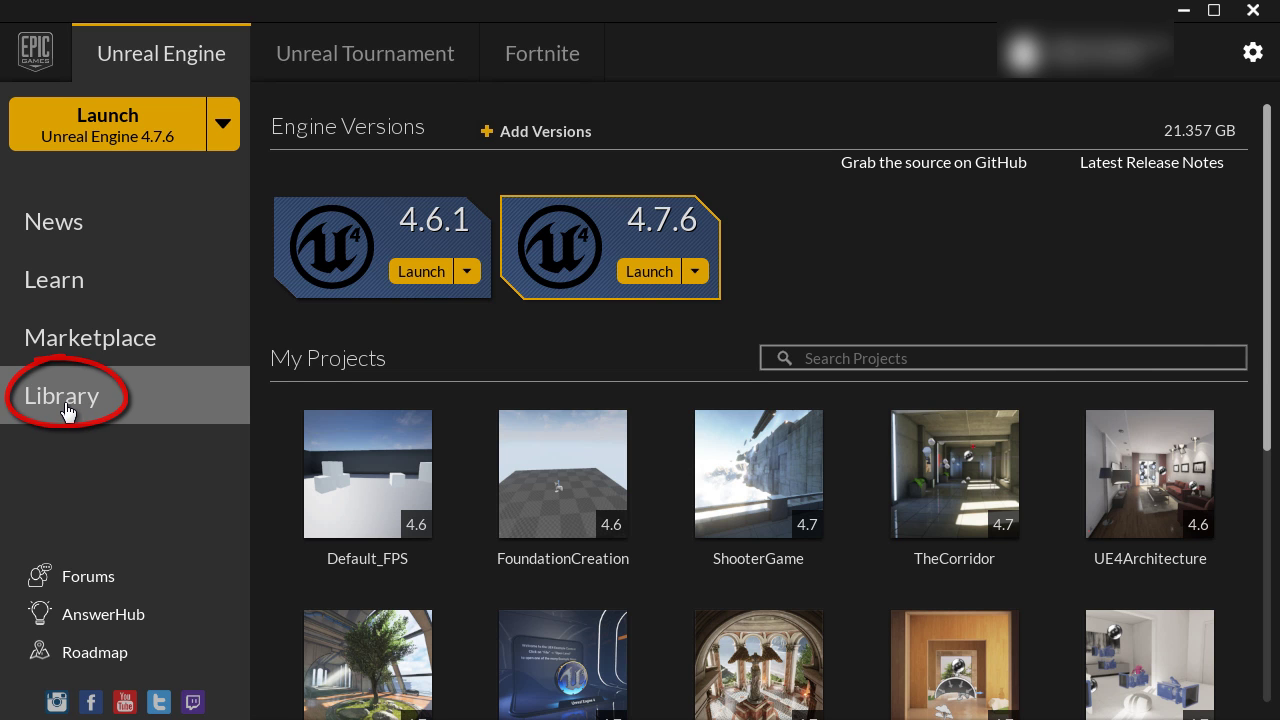
{"action": "scroll", "coordinate": [308, 357], "scroll_direction": "down", "scroll_amount": 3}
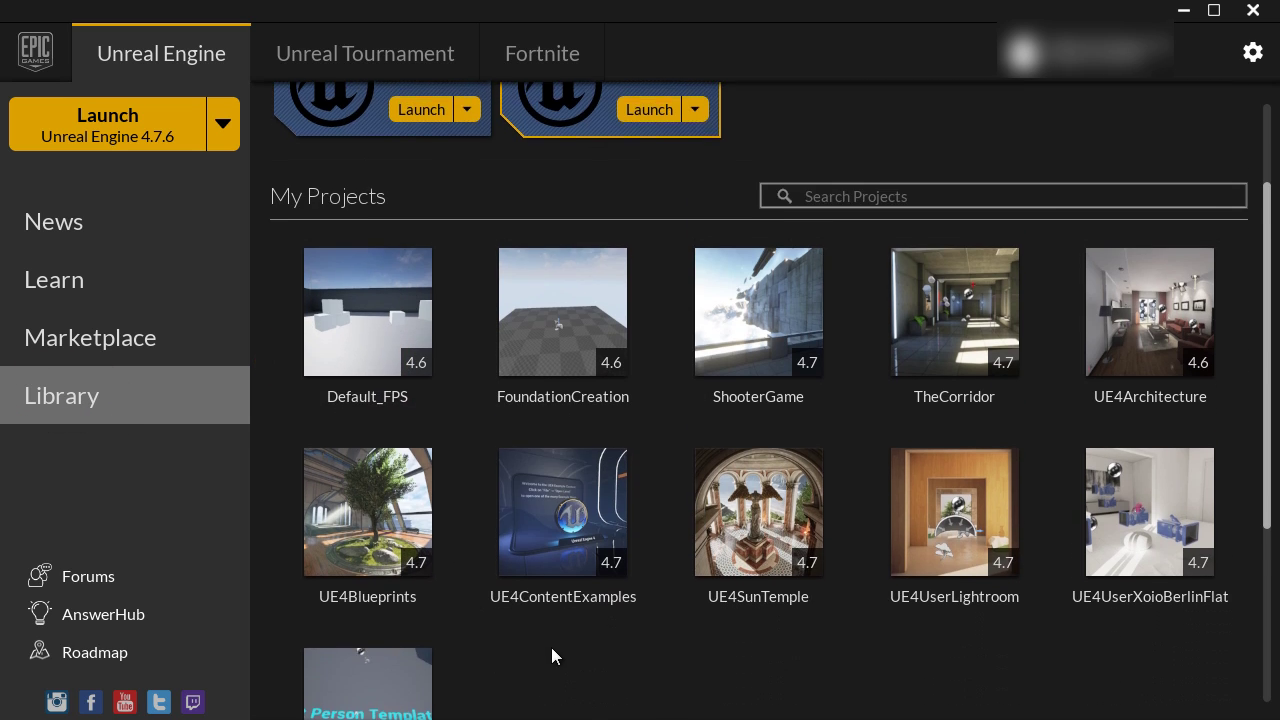
{"action": "mouse_move", "coordinate": [368, 314]}
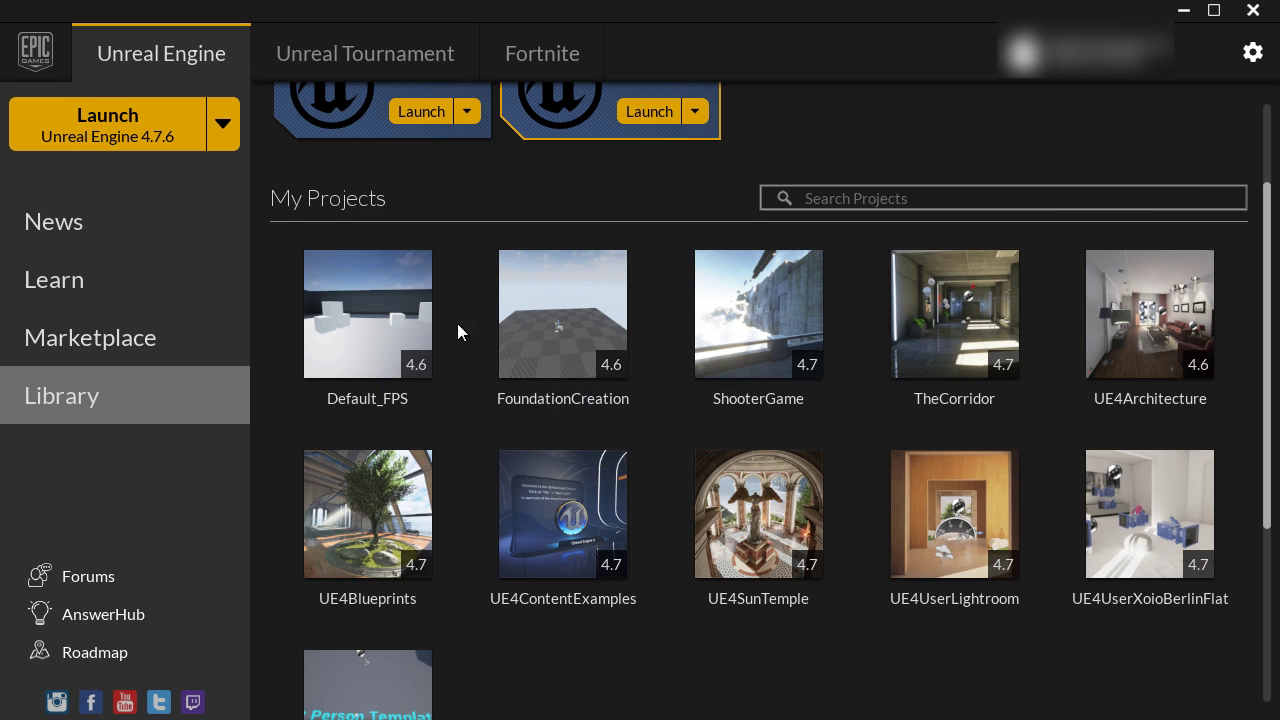
{"action": "right_click", "coordinate": [397, 321]}
{"action": "left_click", "coordinate": [1138, 348]}
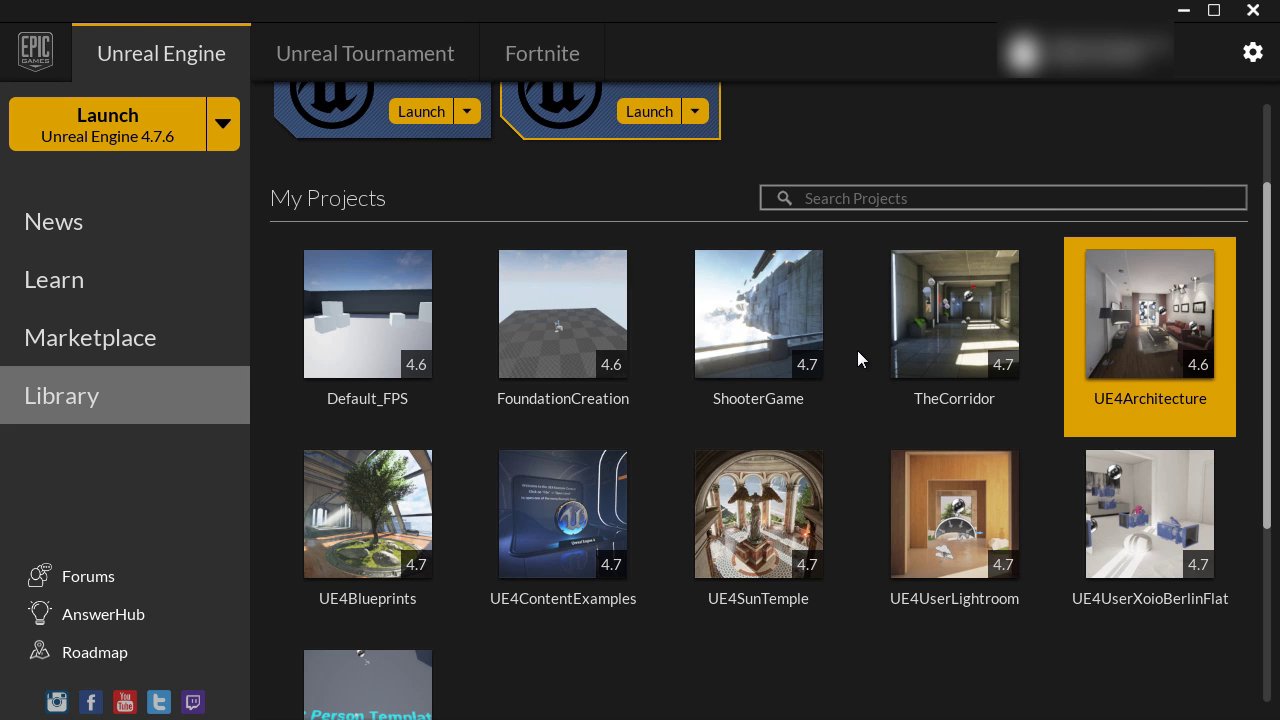
{"action": "left_click", "coordinate": [857, 350]}
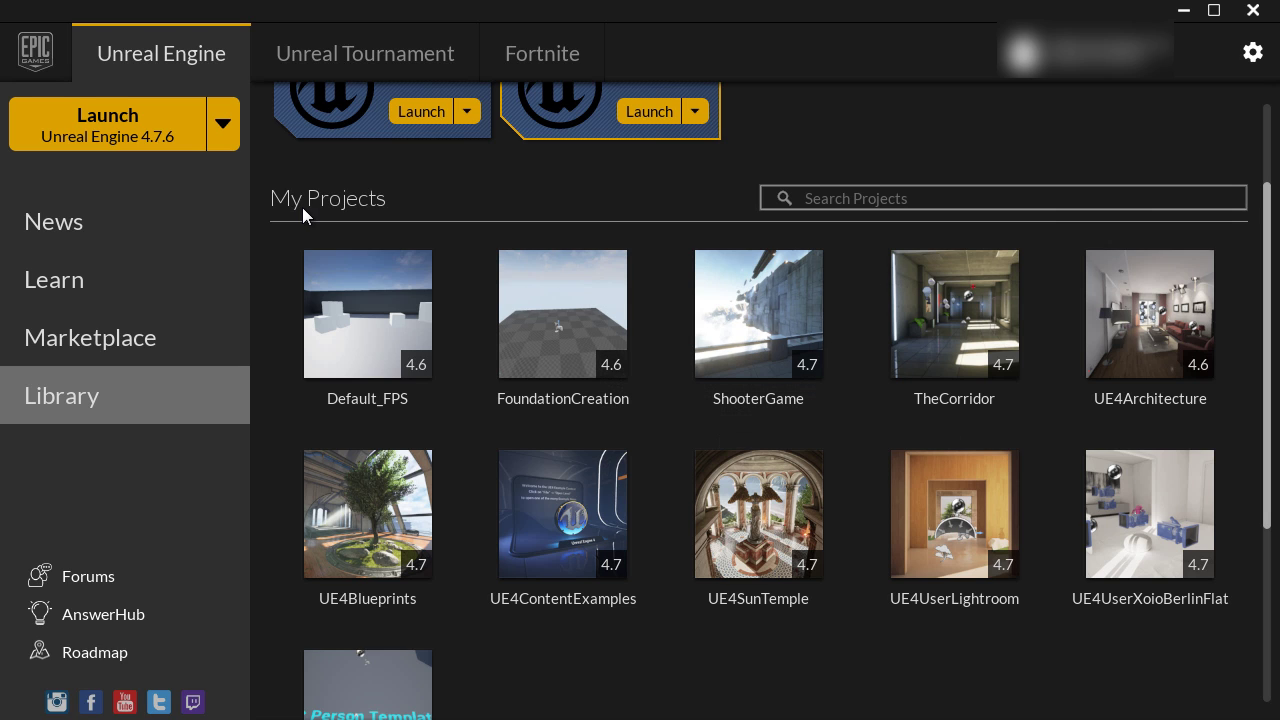
{"action": "scroll", "coordinate": [276, 330], "scroll_direction": "down", "scroll_amount": 1}
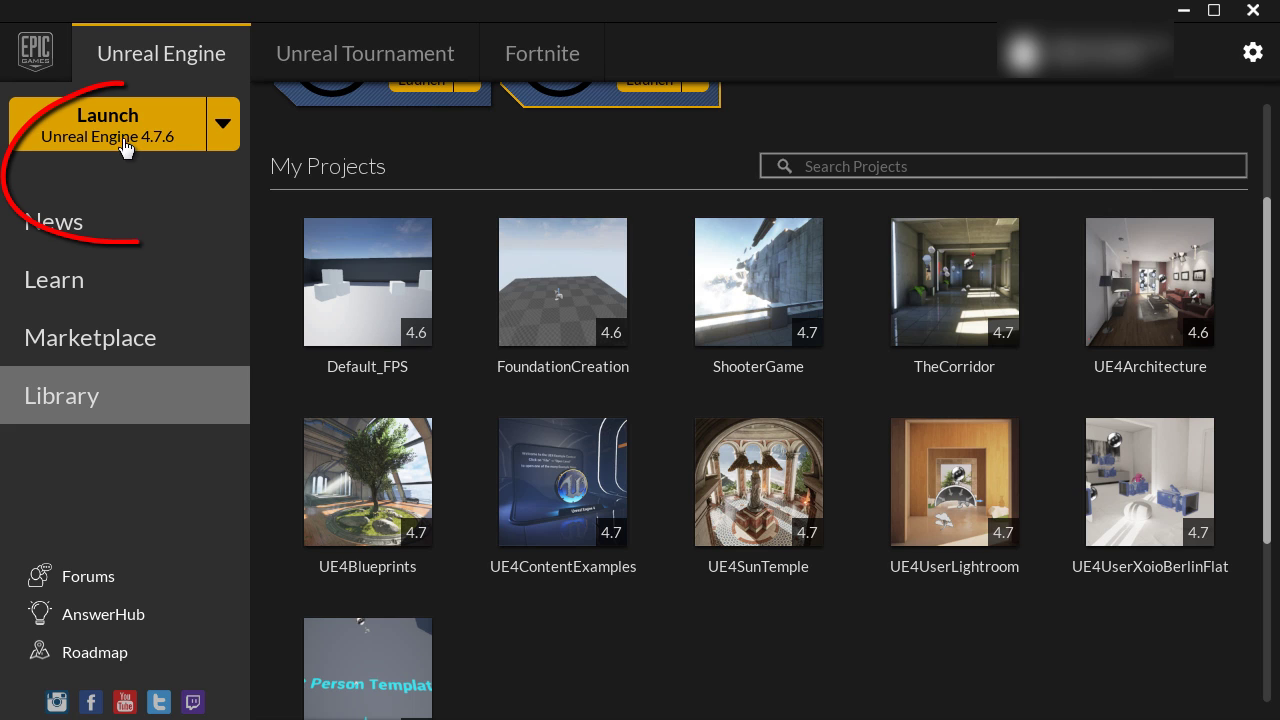
Step: Keep Unreal Engine 4.7.6 as the version and launch it from its engine card
{"action": "left_click", "coordinate": [221, 128]}
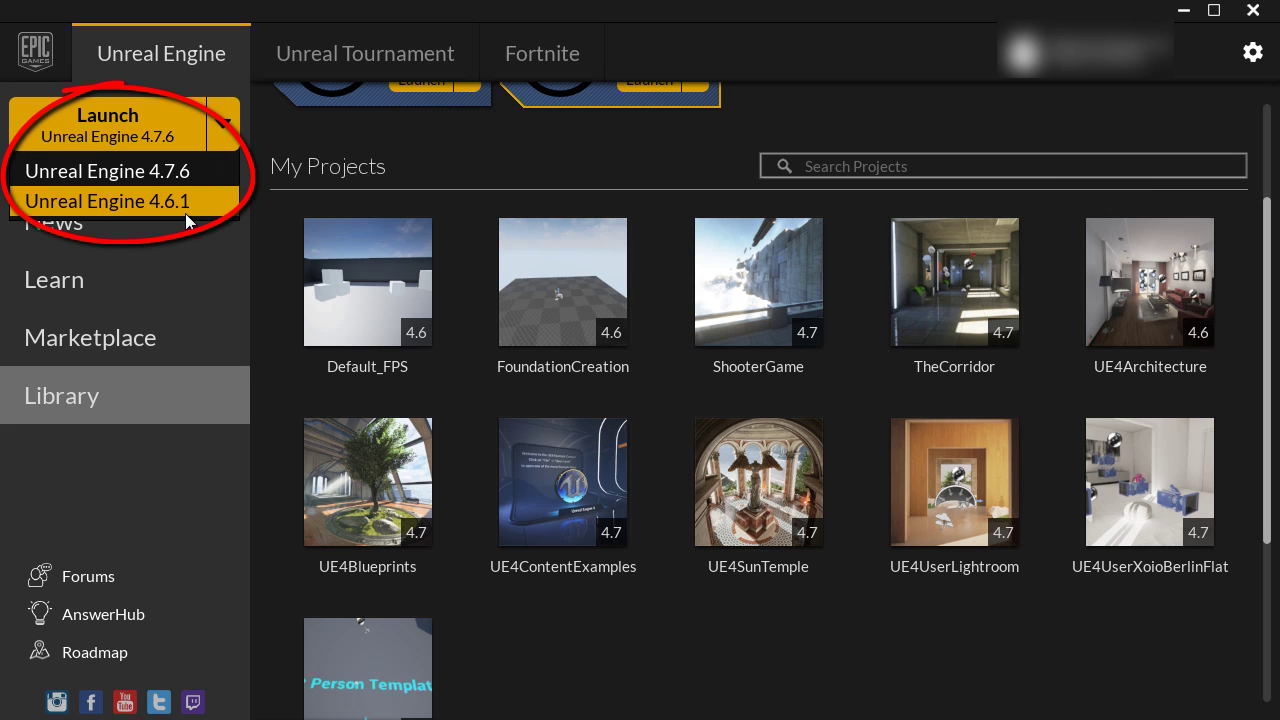
{"action": "left_click", "coordinate": [140, 174]}
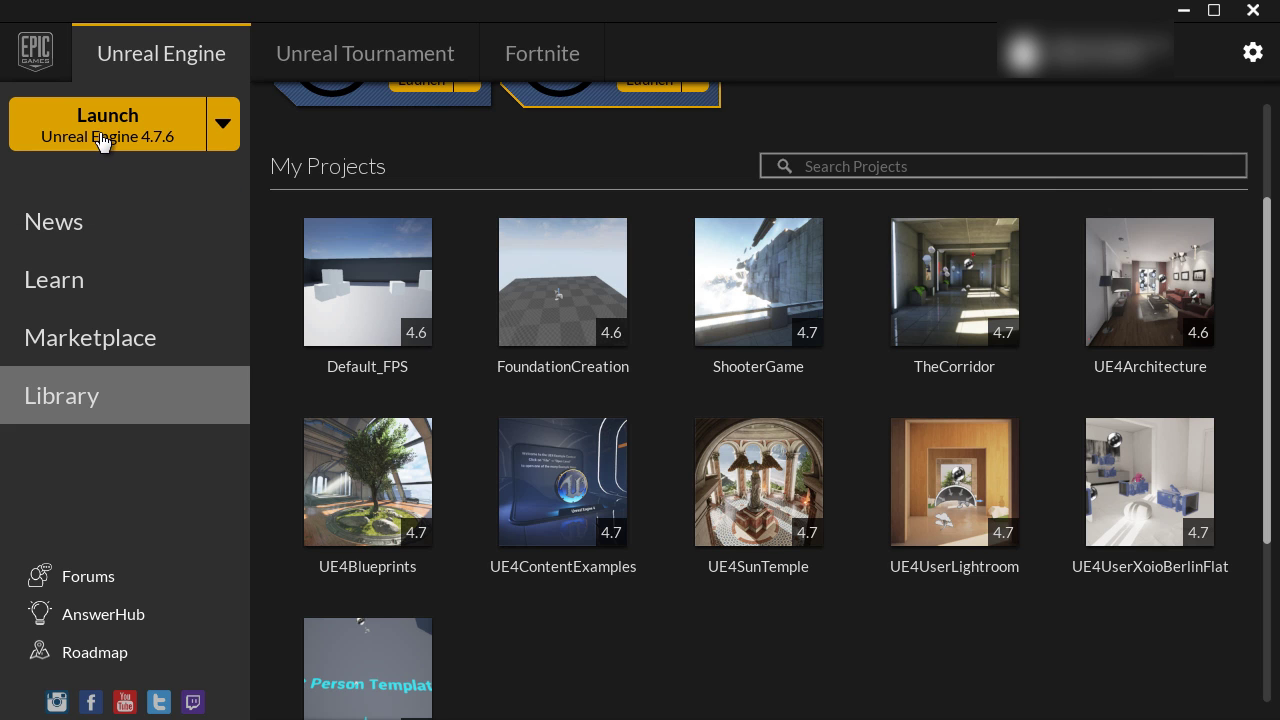
{"action": "scroll", "coordinate": [540, 190], "scroll_direction": "up", "scroll_amount": 4}
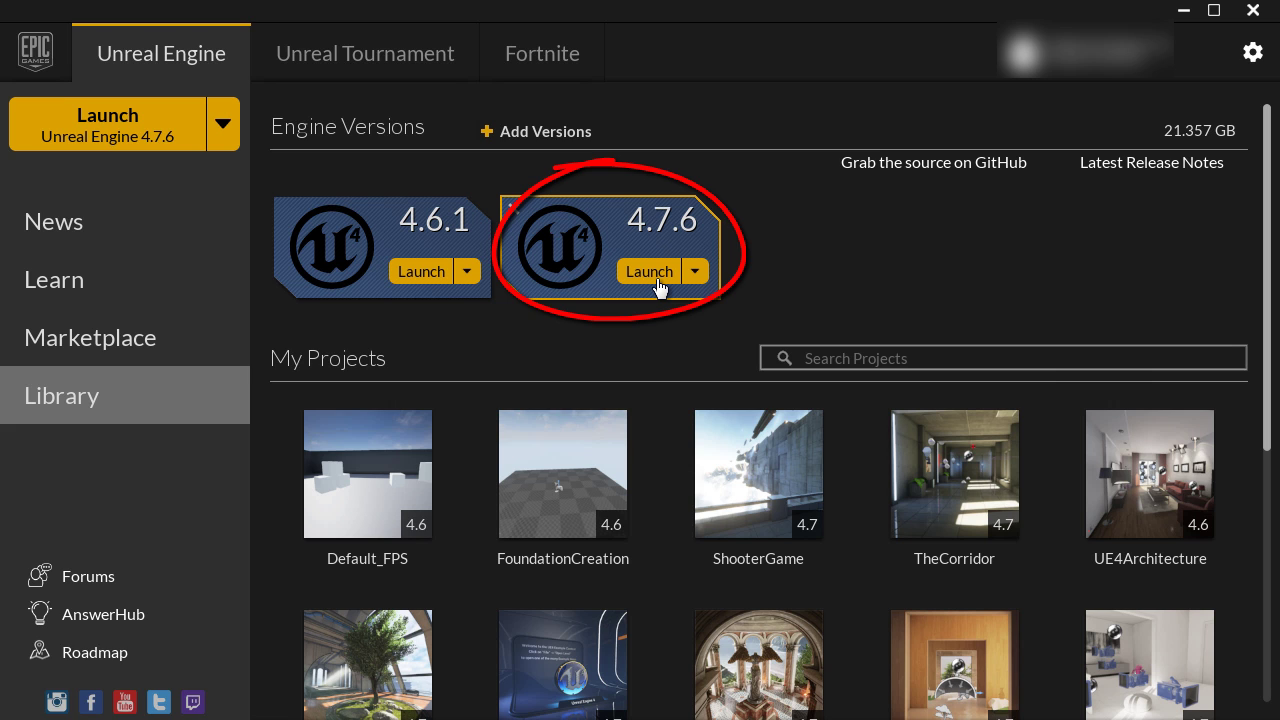
{"action": "left_click", "coordinate": [148, 129]}
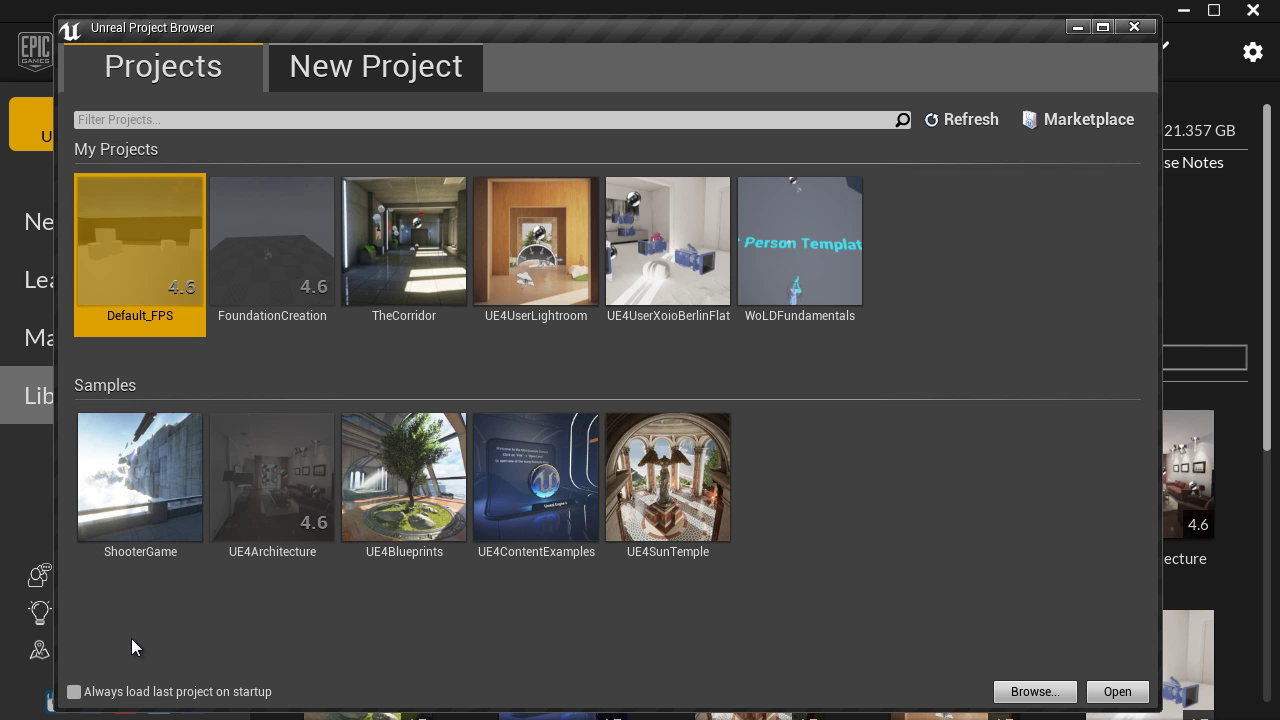
Step: Start a new project and preview the First Person and Flying Blueprint templates
{"action": "left_click", "coordinate": [375, 67]}
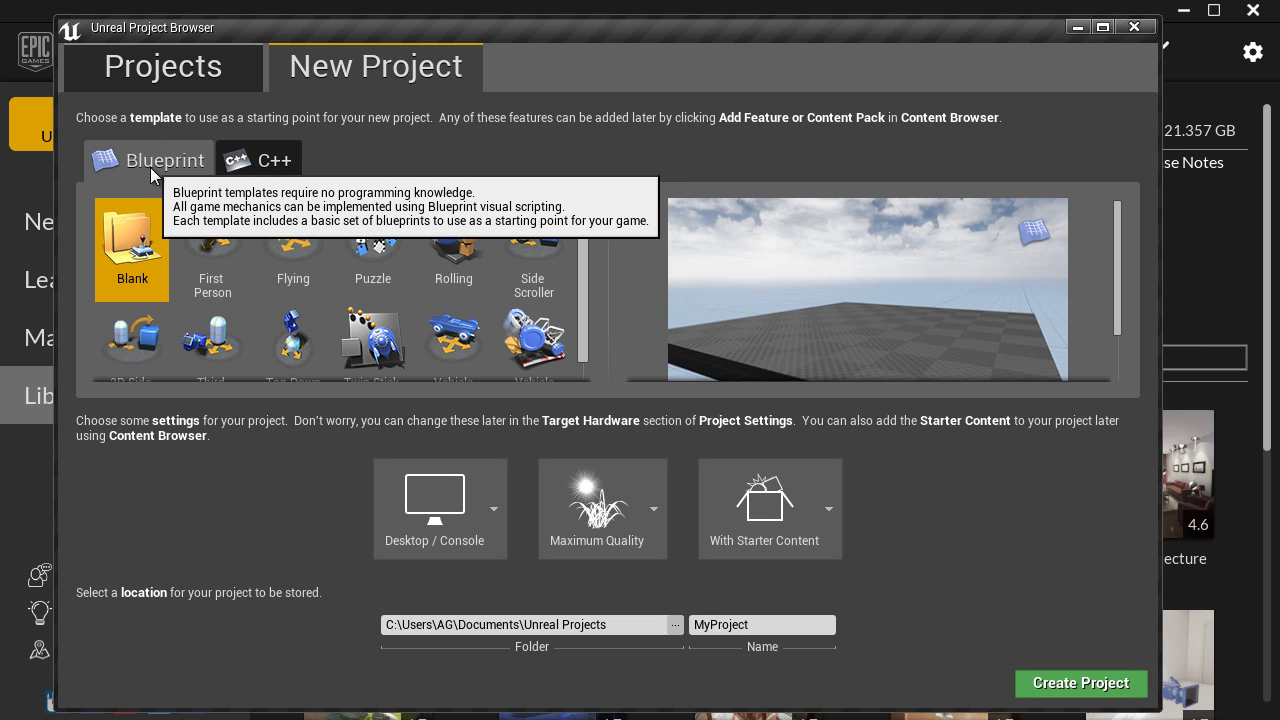
{"action": "left_click", "coordinate": [259, 162]}
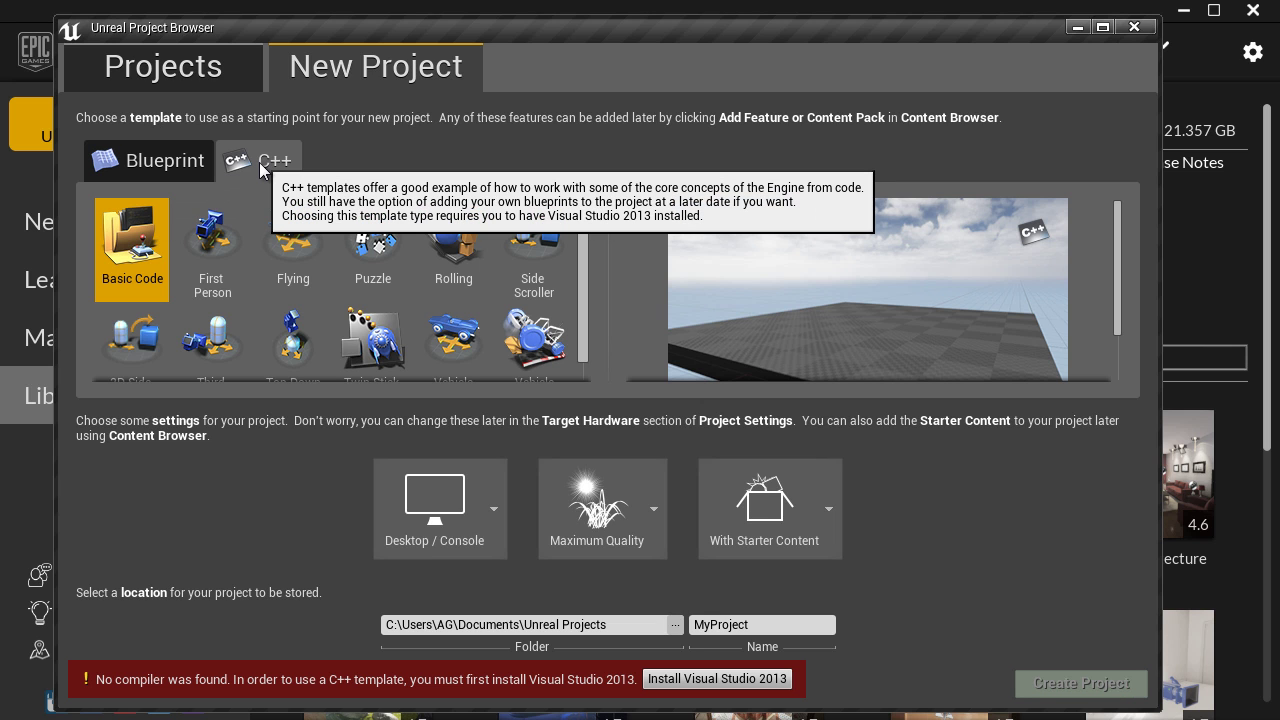
{"action": "left_click", "coordinate": [154, 162]}
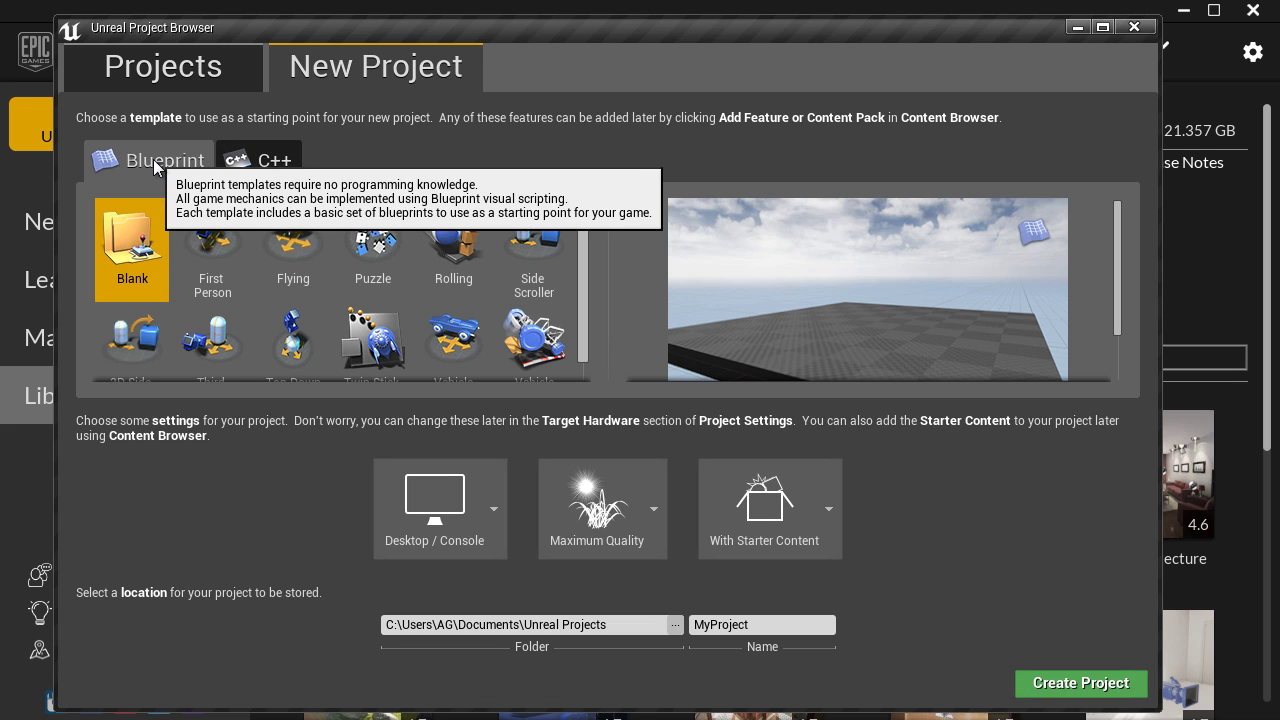
{"action": "left_click", "coordinate": [204, 258]}
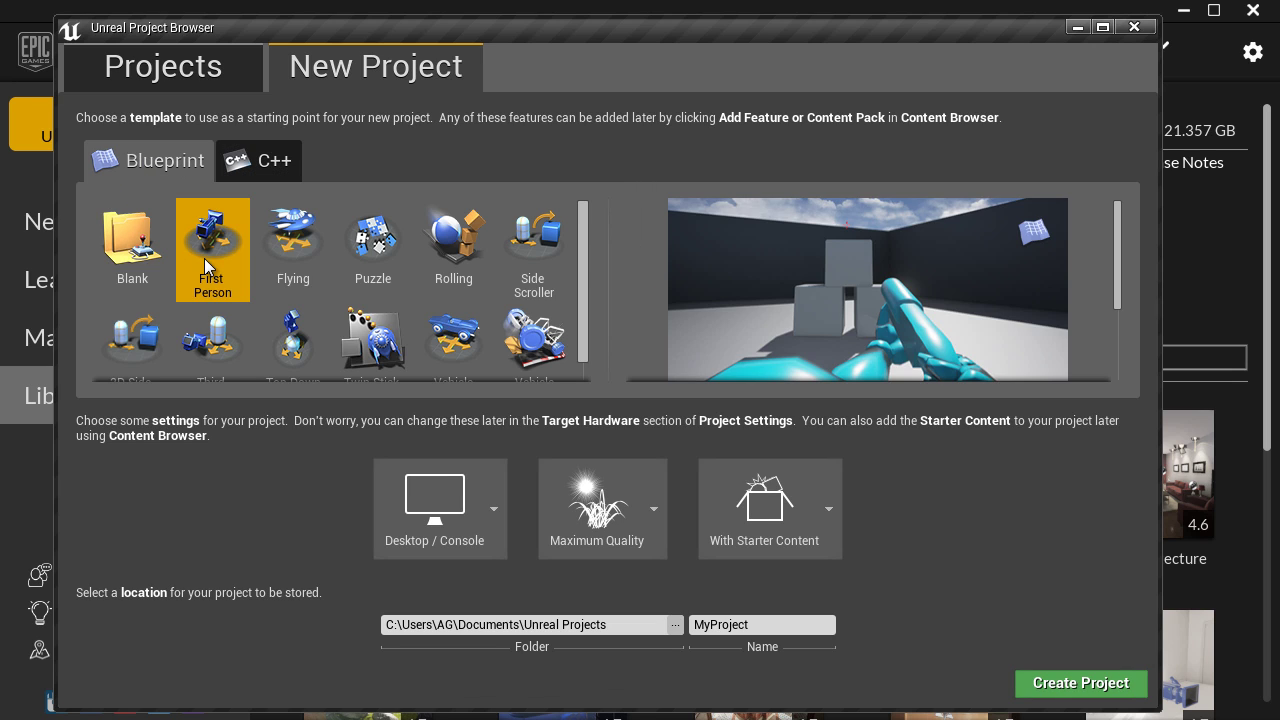
{"action": "left_click", "coordinate": [293, 258]}
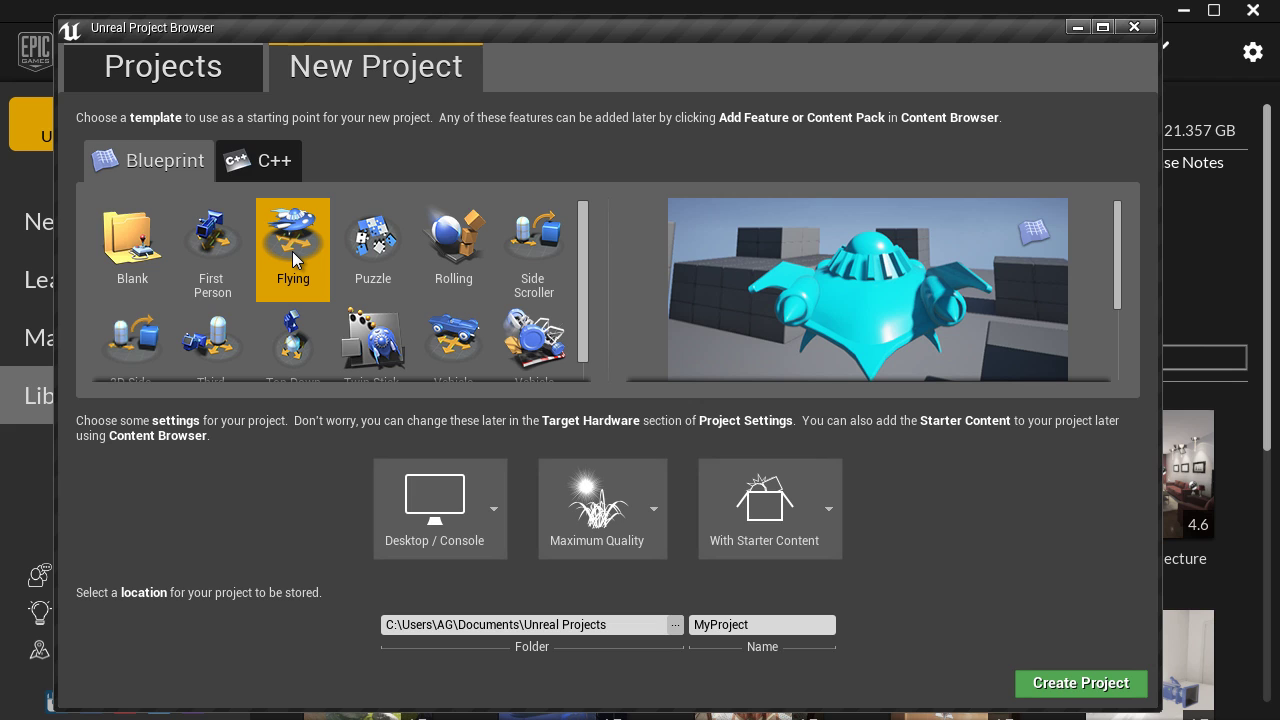
Step: Preview the C++ First Person, Flying and Puzzle templates
{"action": "left_click", "coordinate": [264, 160]}
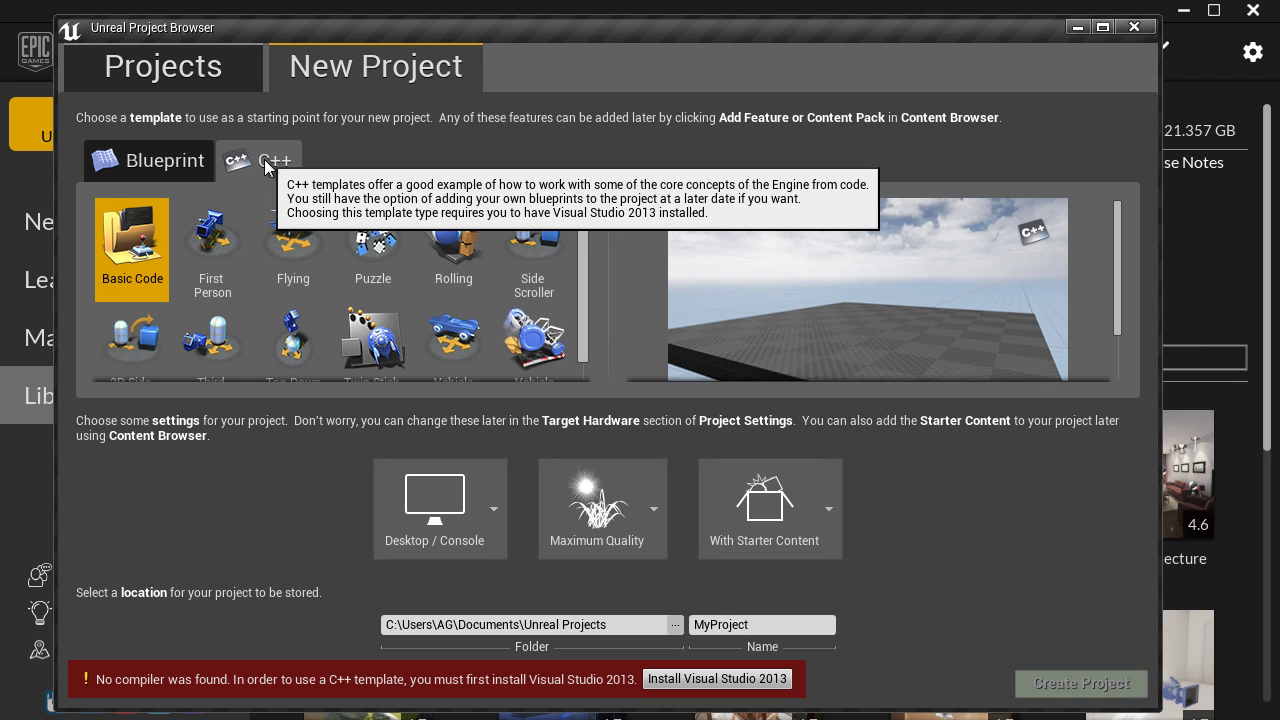
{"action": "left_click", "coordinate": [220, 238]}
{"action": "left_click", "coordinate": [290, 237]}
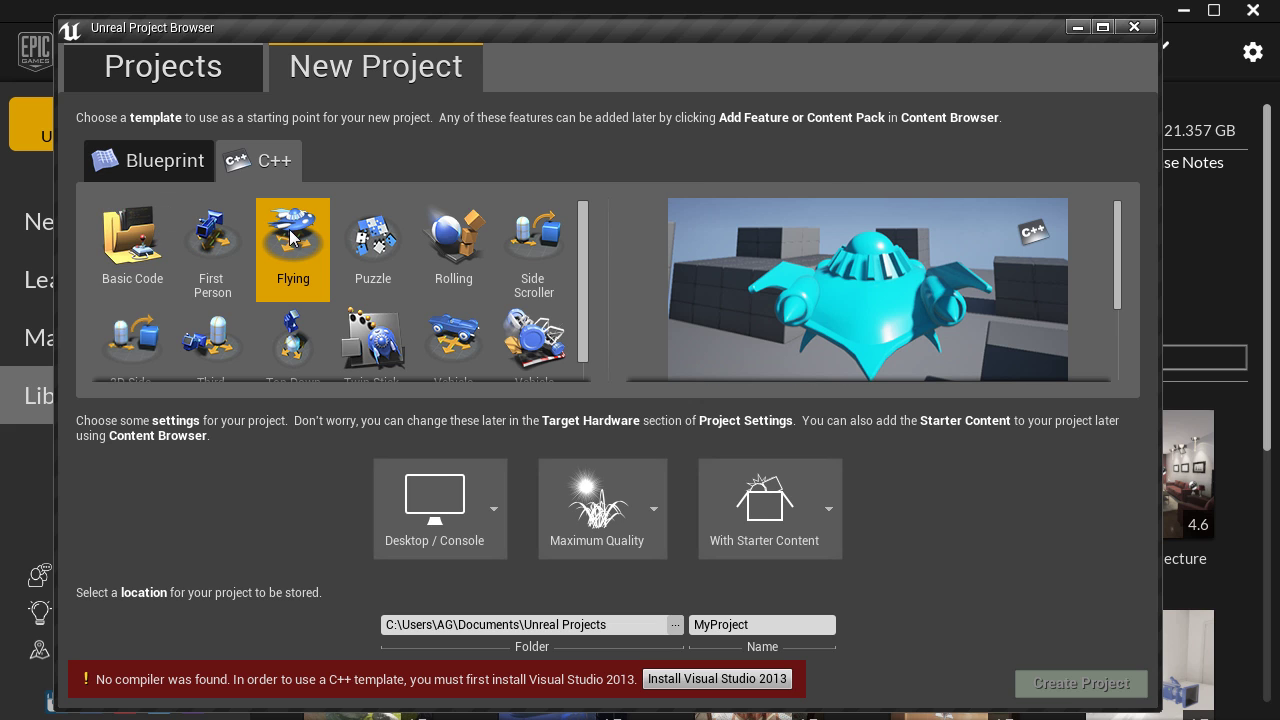
{"action": "left_click", "coordinate": [390, 250]}
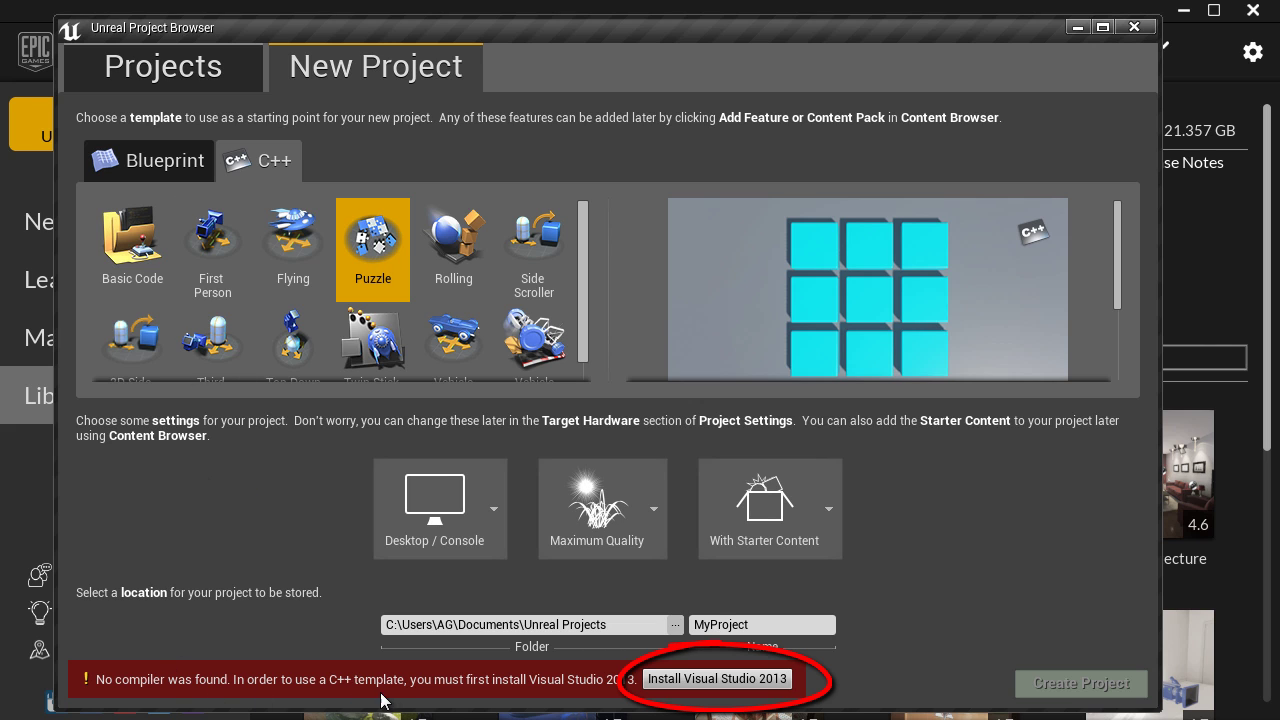
Step: Return to the Blueprint templates and preview First Person, Flying, Puzzle and Rolling
{"action": "left_click", "coordinate": [152, 170]}
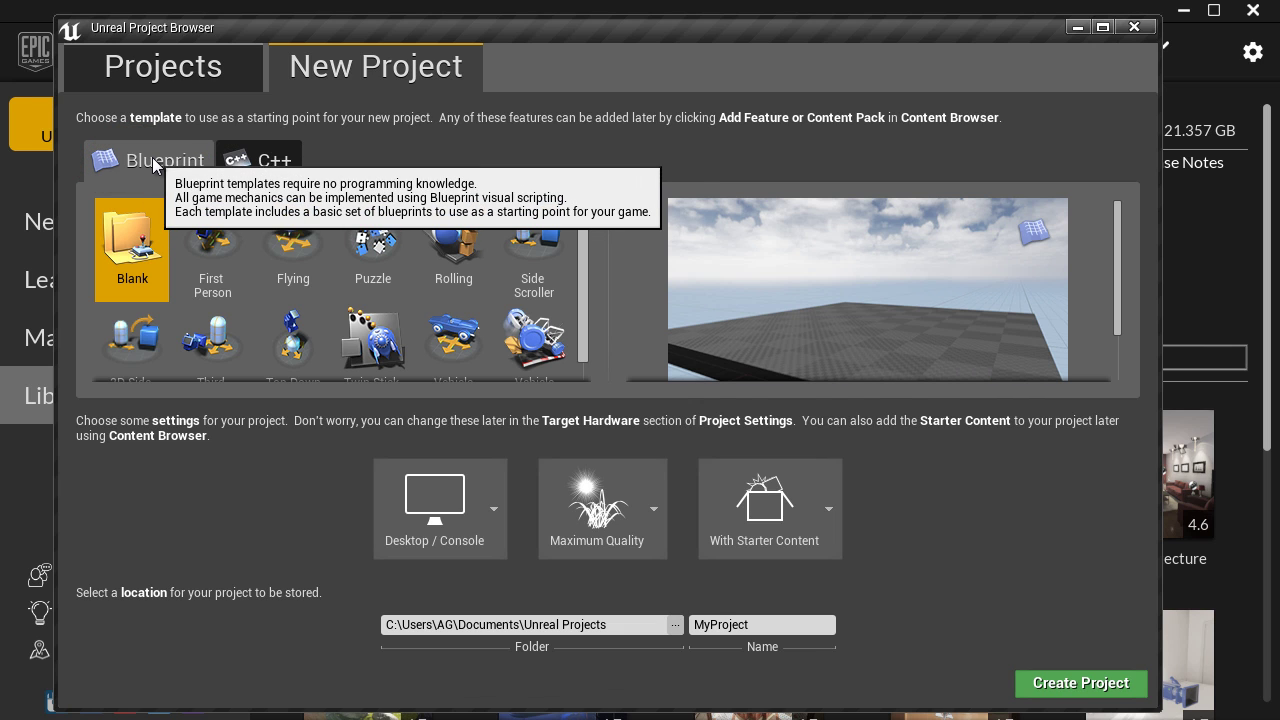
{"action": "left_click", "coordinate": [209, 257]}
{"action": "left_click", "coordinate": [299, 248]}
{"action": "left_click", "coordinate": [360, 257]}
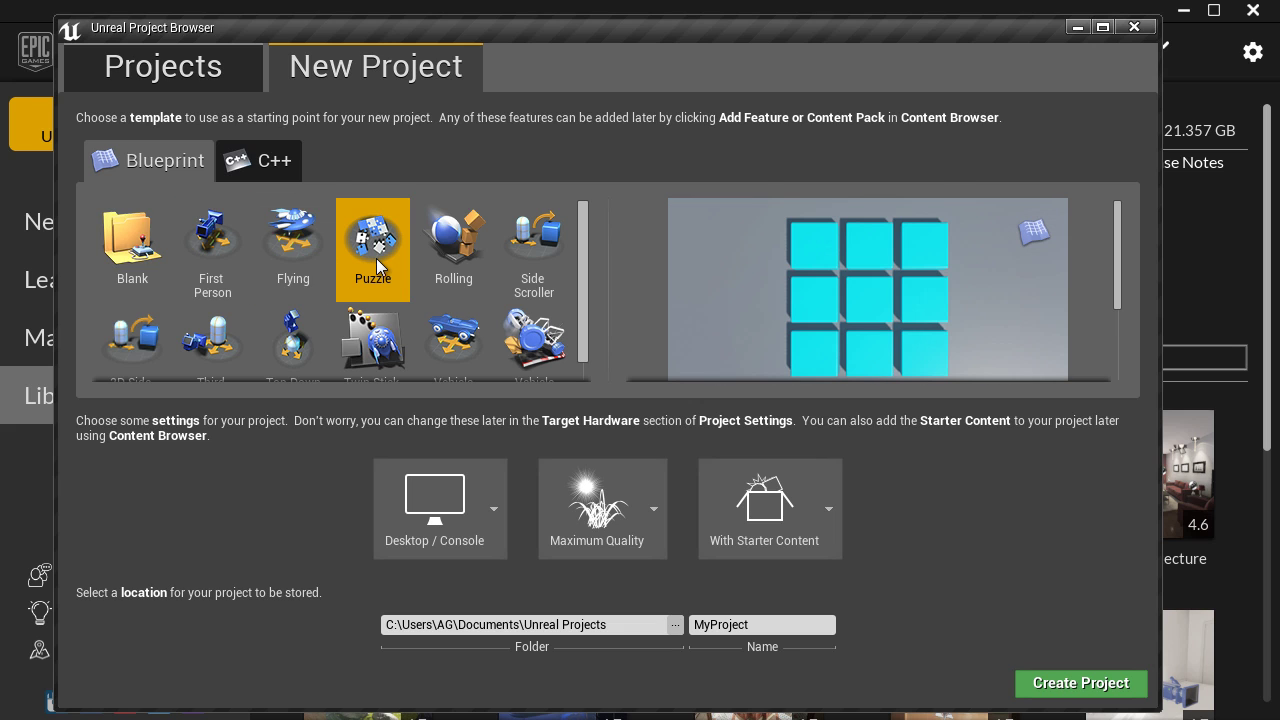
{"action": "scroll", "coordinate": [376, 258], "scroll_direction": "down", "scroll_amount": 1}
{"action": "scroll", "coordinate": [445, 278], "scroll_direction": "up", "scroll_amount": 1}
{"action": "left_click", "coordinate": [456, 265]}
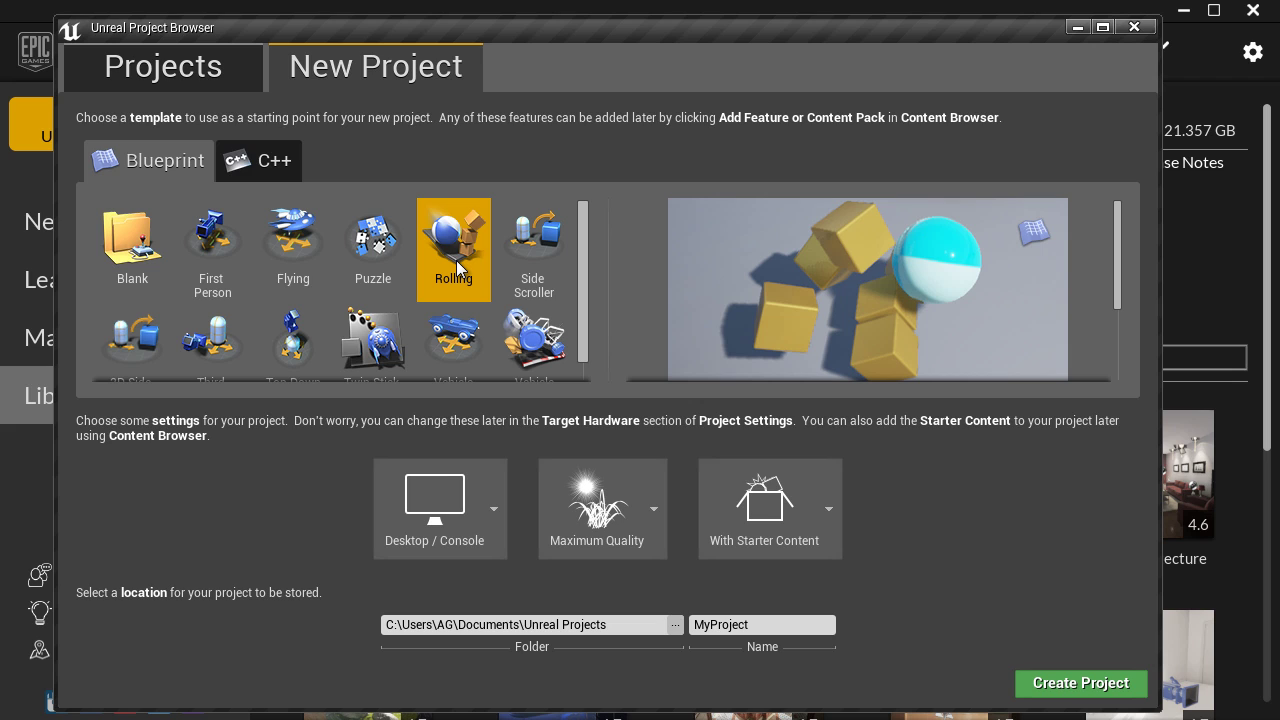
Step: Preview Side Scroller, 2D Side Scroller and Blank, then choose the First Person template
{"action": "left_click", "coordinate": [532, 252]}
{"action": "left_click", "coordinate": [150, 336]}
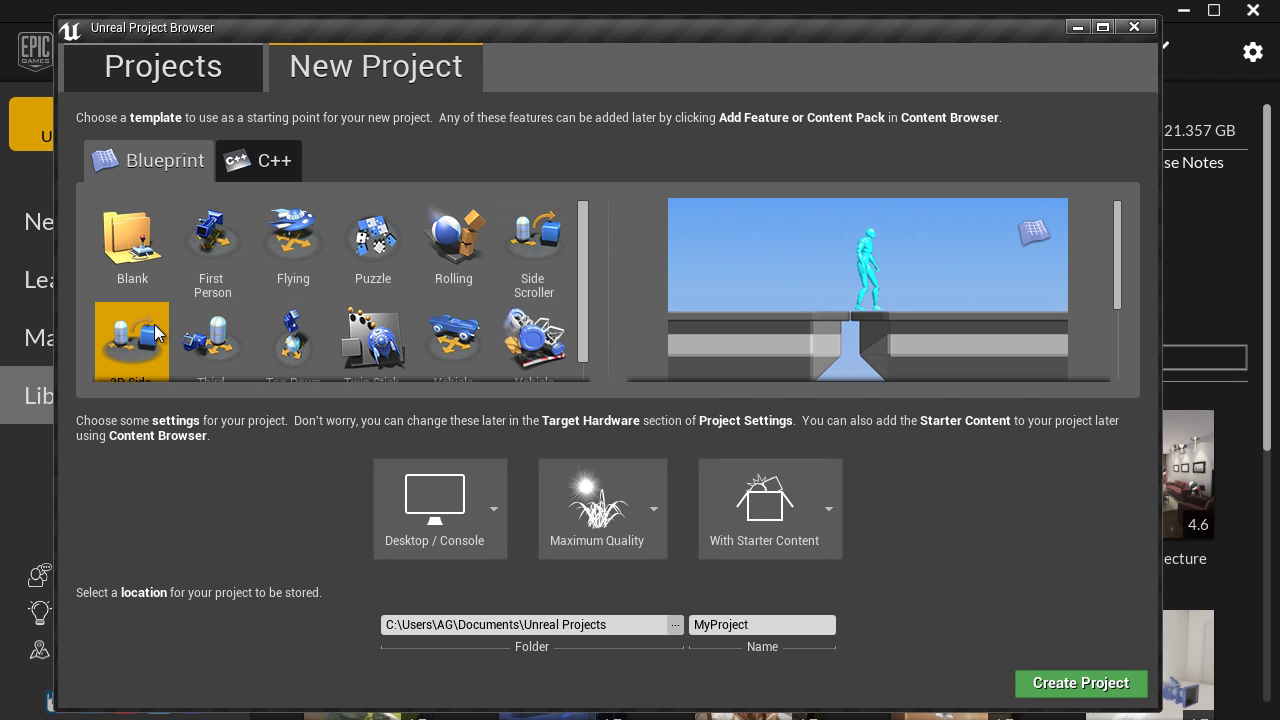
{"action": "scroll", "coordinate": [157, 332], "scroll_direction": "down", "scroll_amount": 1}
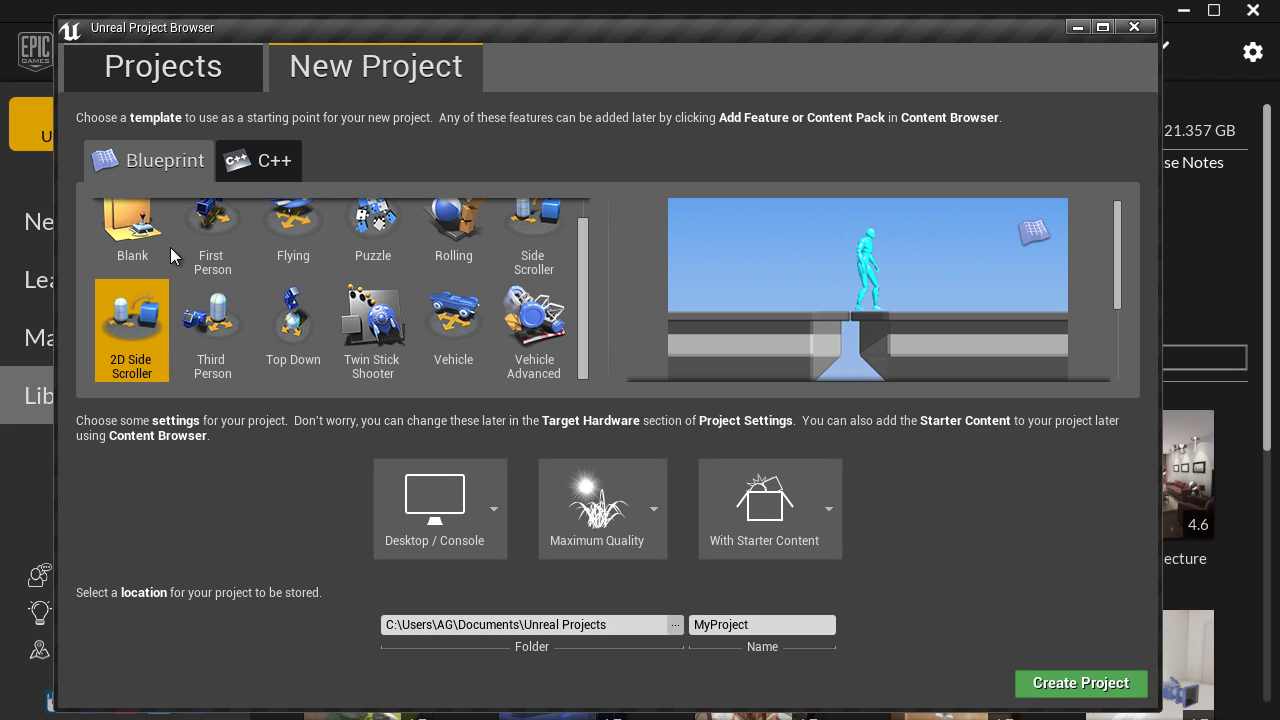
{"action": "left_click", "coordinate": [147, 227]}
{"action": "scroll", "coordinate": [159, 274], "scroll_direction": "up", "scroll_amount": 1}
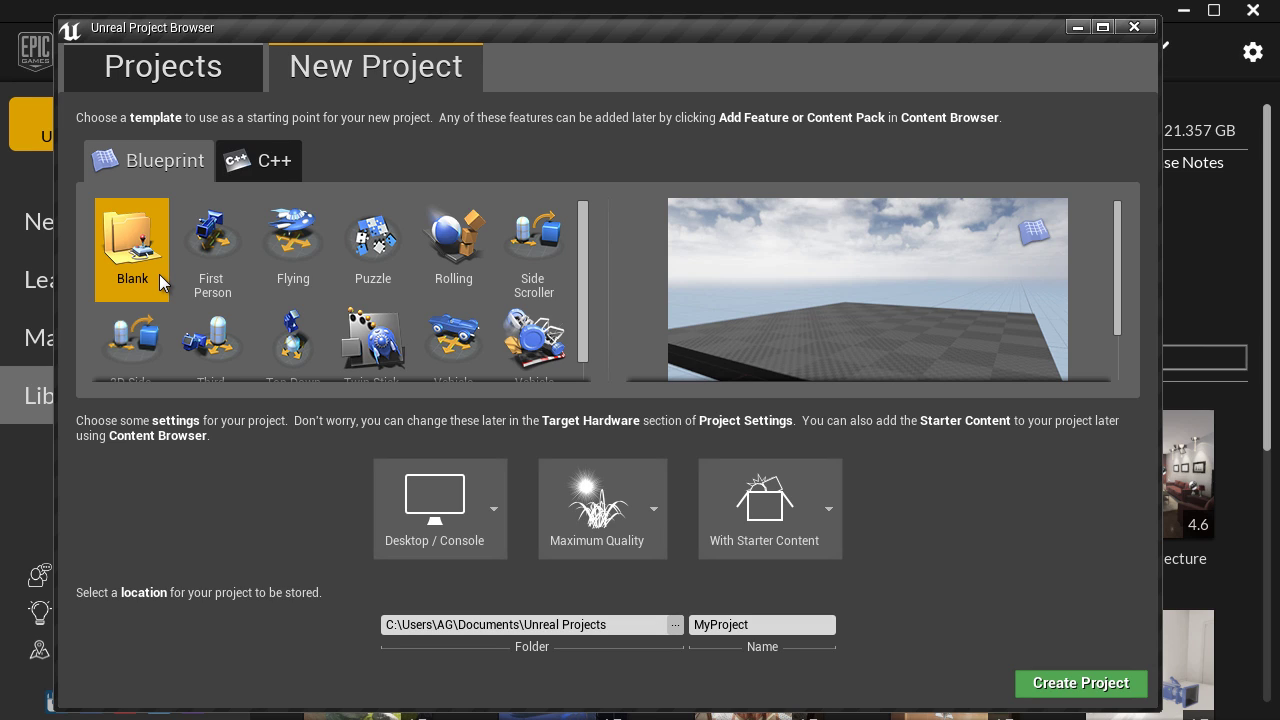
{"action": "left_click", "coordinate": [211, 236]}
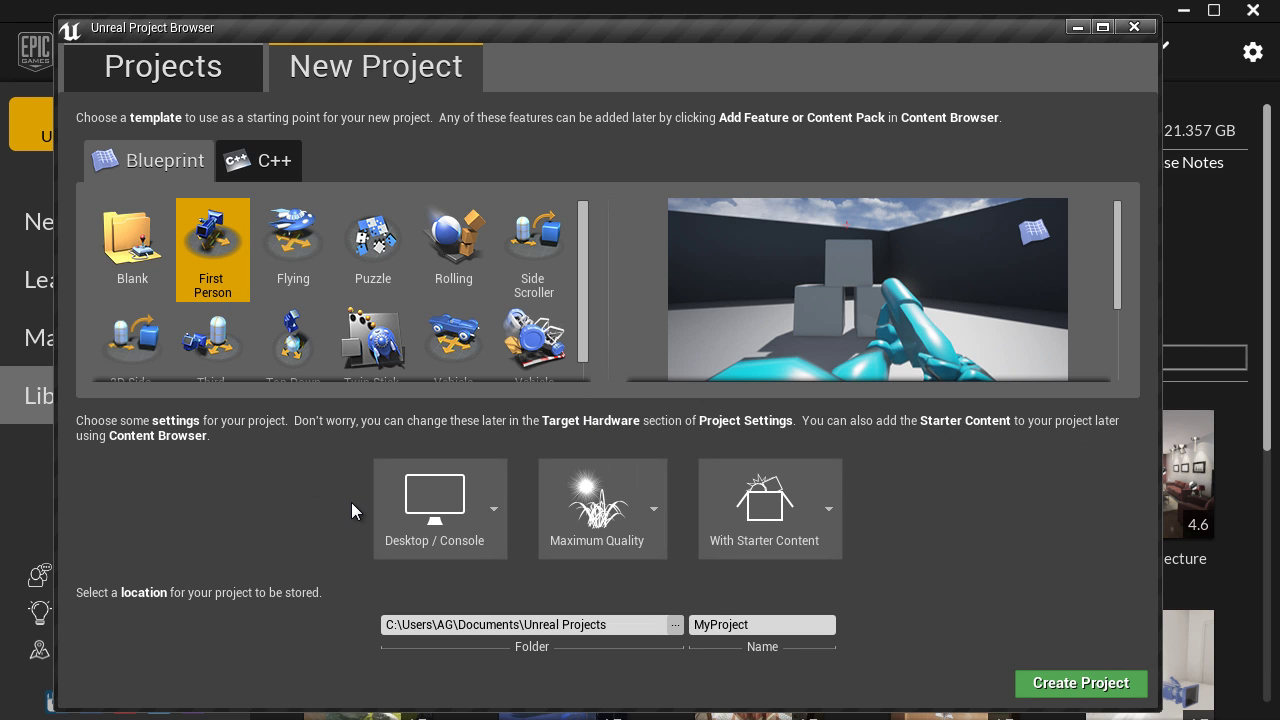
Step: Keep Desktop / Console as target hardware and Maximum Quality graphics
{"action": "left_click", "coordinate": [493, 509]}
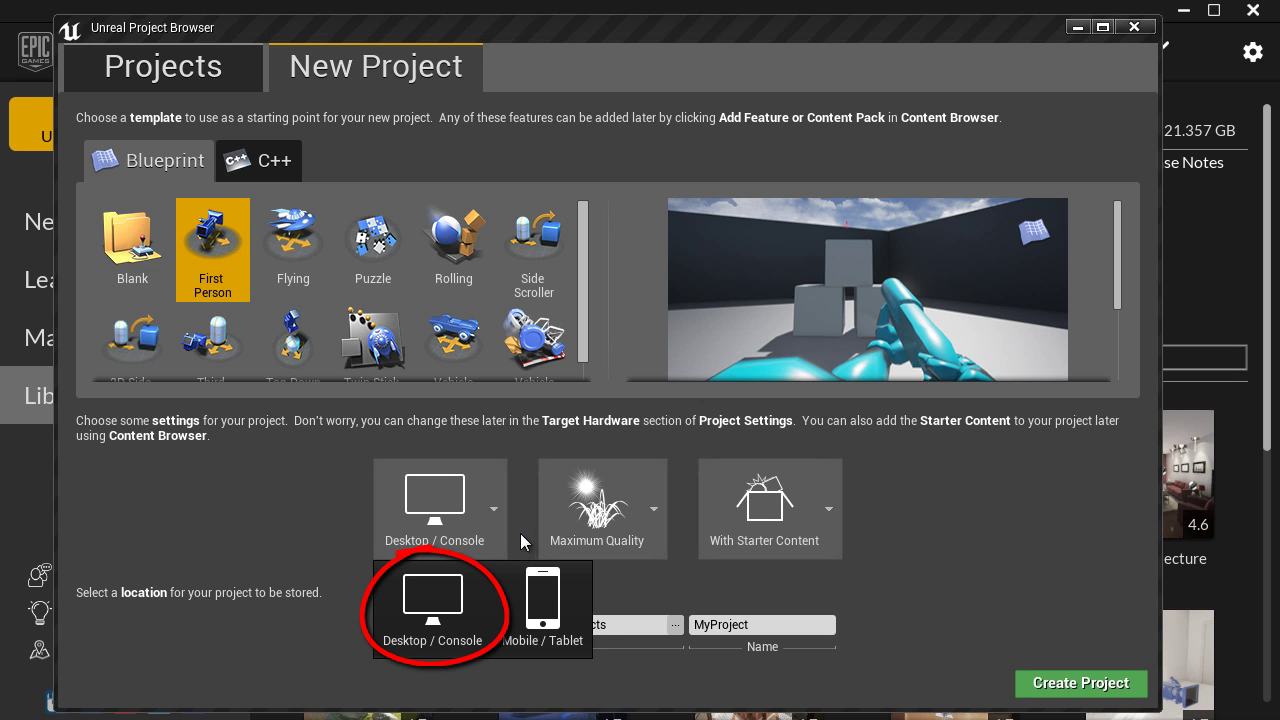
{"action": "left_click", "coordinate": [435, 617]}
{"action": "left_click", "coordinate": [659, 510]}
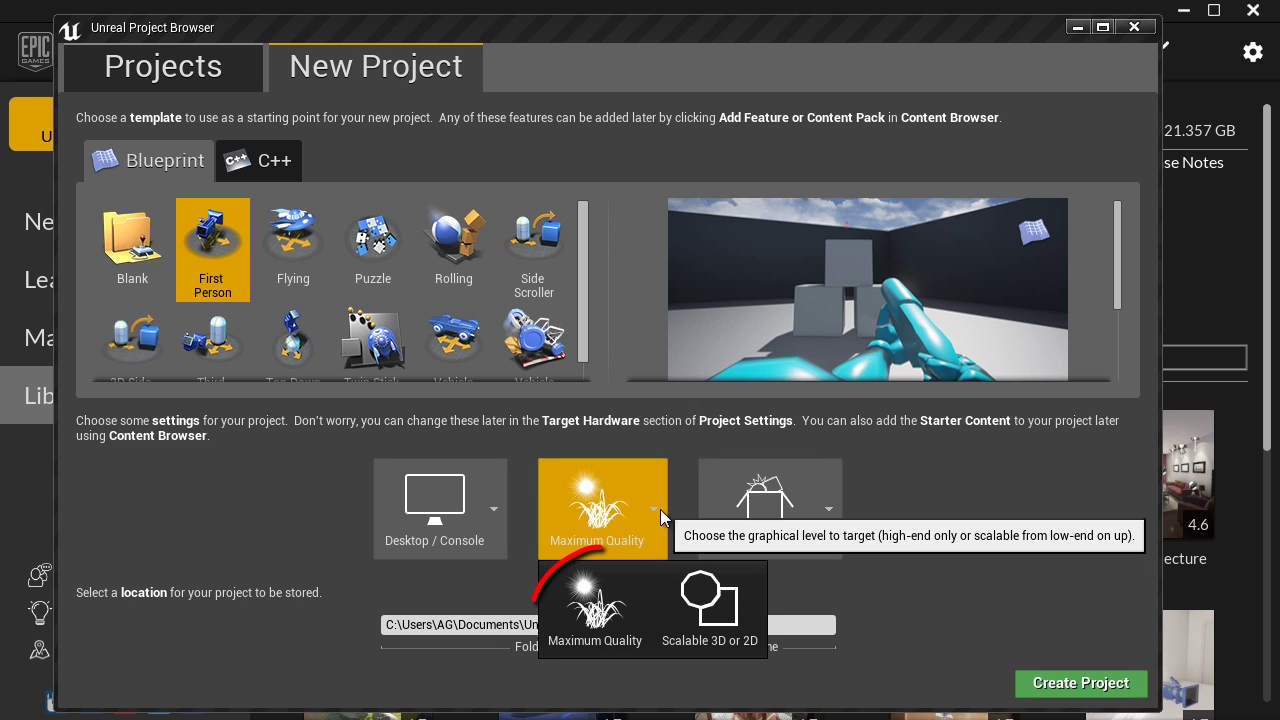
{"action": "left_click", "coordinate": [604, 576]}
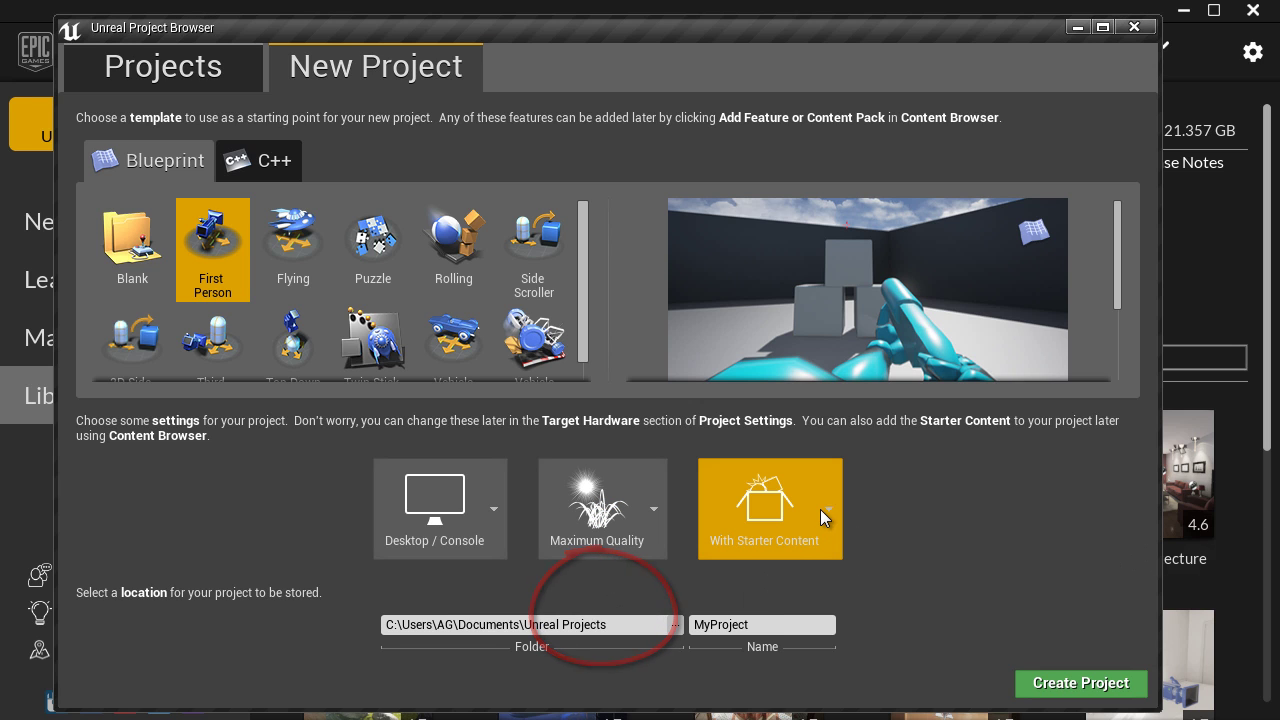
Step: Set the starter content option to With Starter Content
{"action": "left_click", "coordinate": [828, 510]}
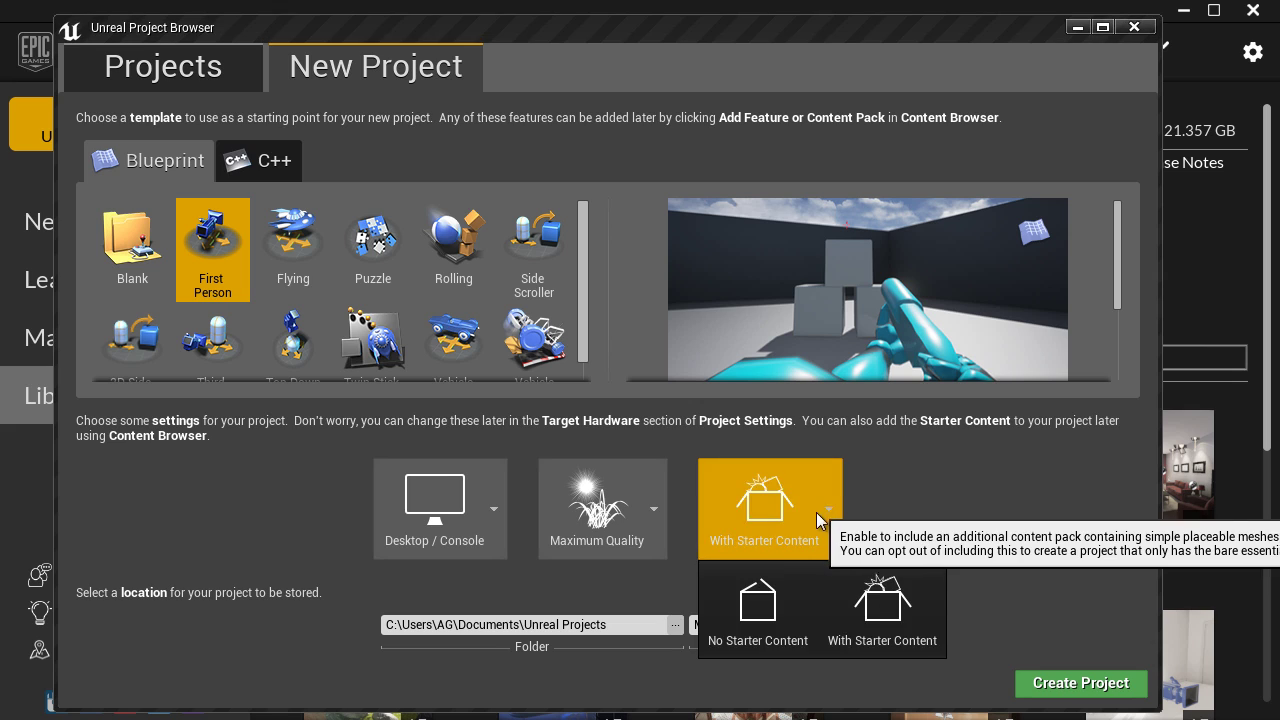
{"action": "left_click", "coordinate": [893, 609]}
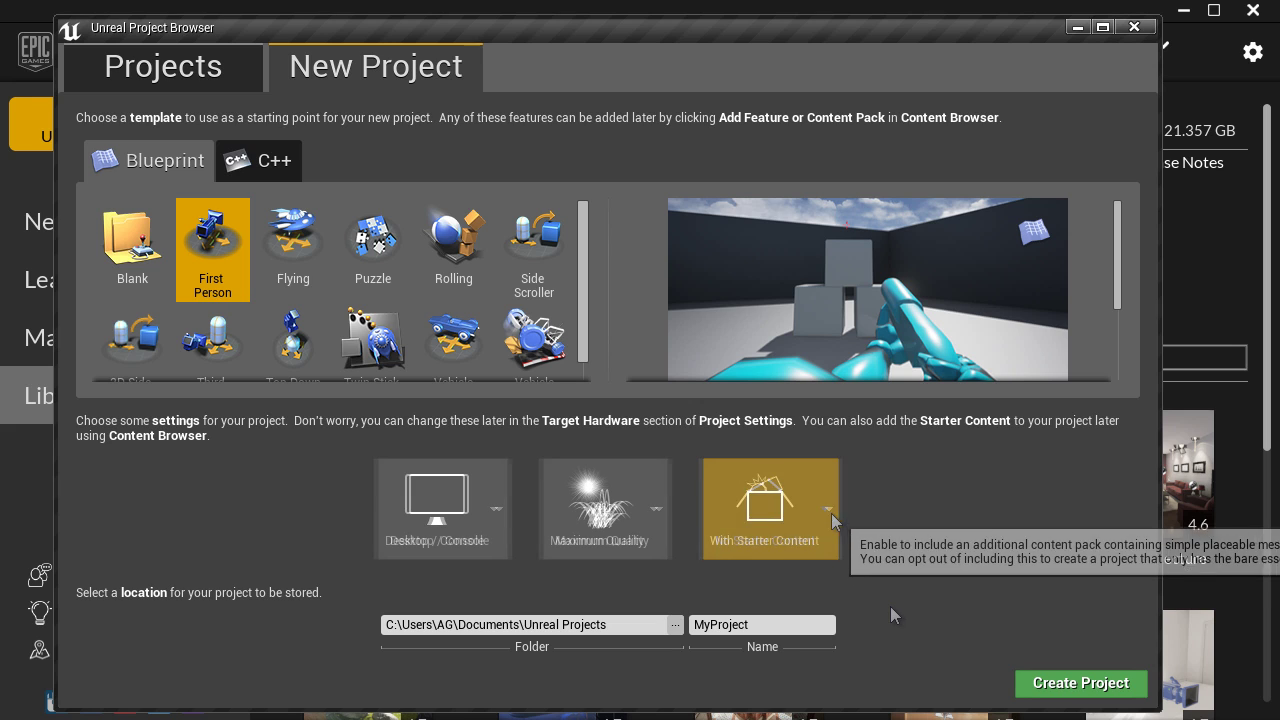
{"action": "left_click", "coordinate": [765, 505]}
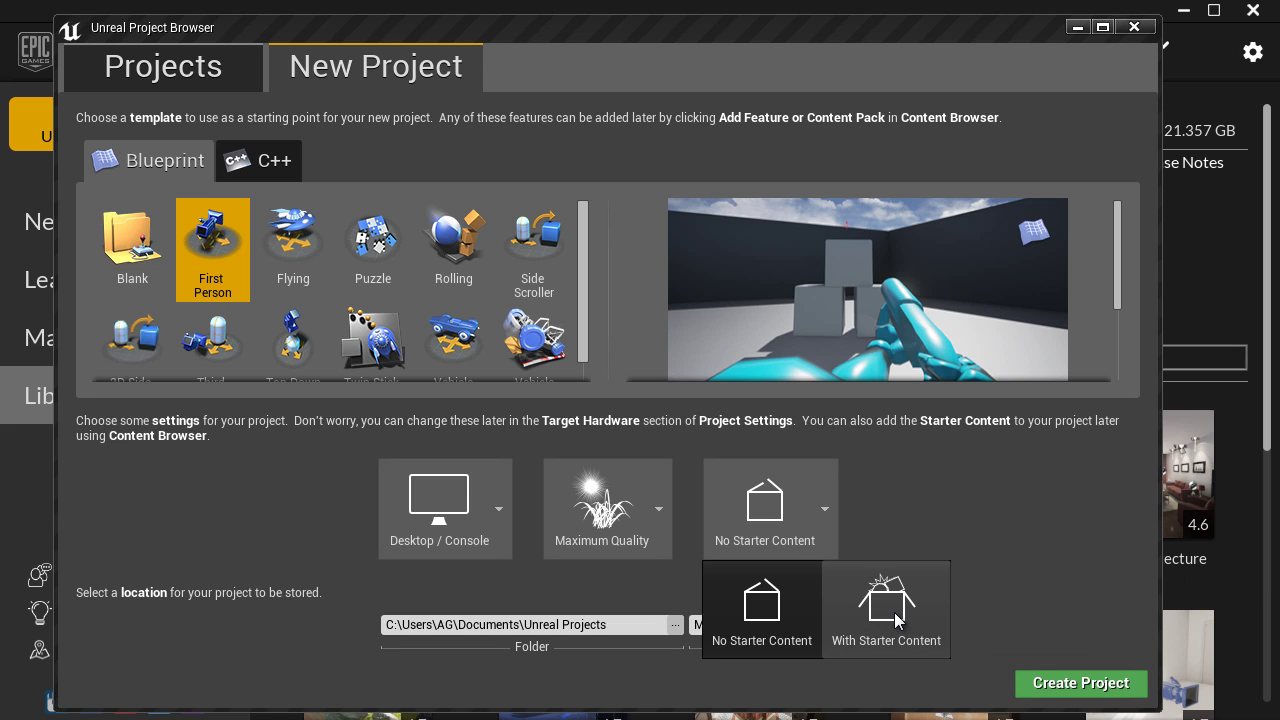
{"action": "left_click", "coordinate": [895, 614]}
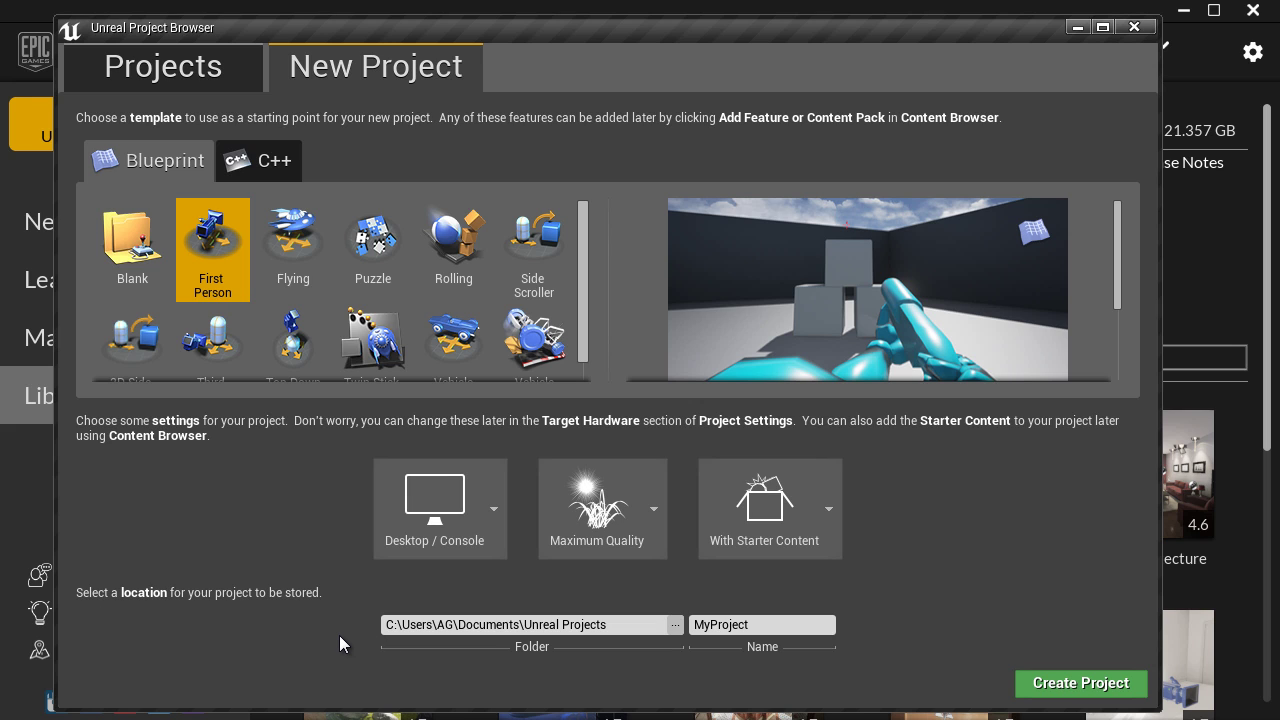
{"action": "left_click", "coordinate": [675, 624]}
{"action": "left_click", "coordinate": [589, 119]}
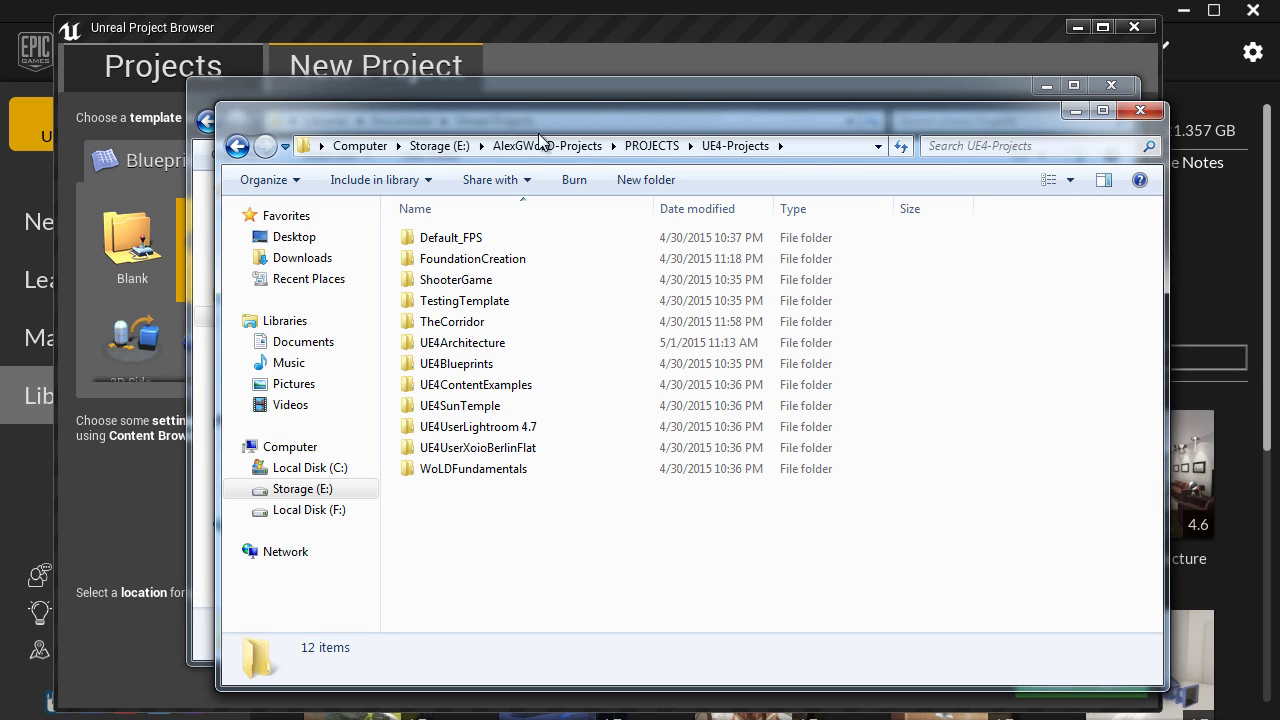
{"action": "left_click", "coordinate": [808, 145]}
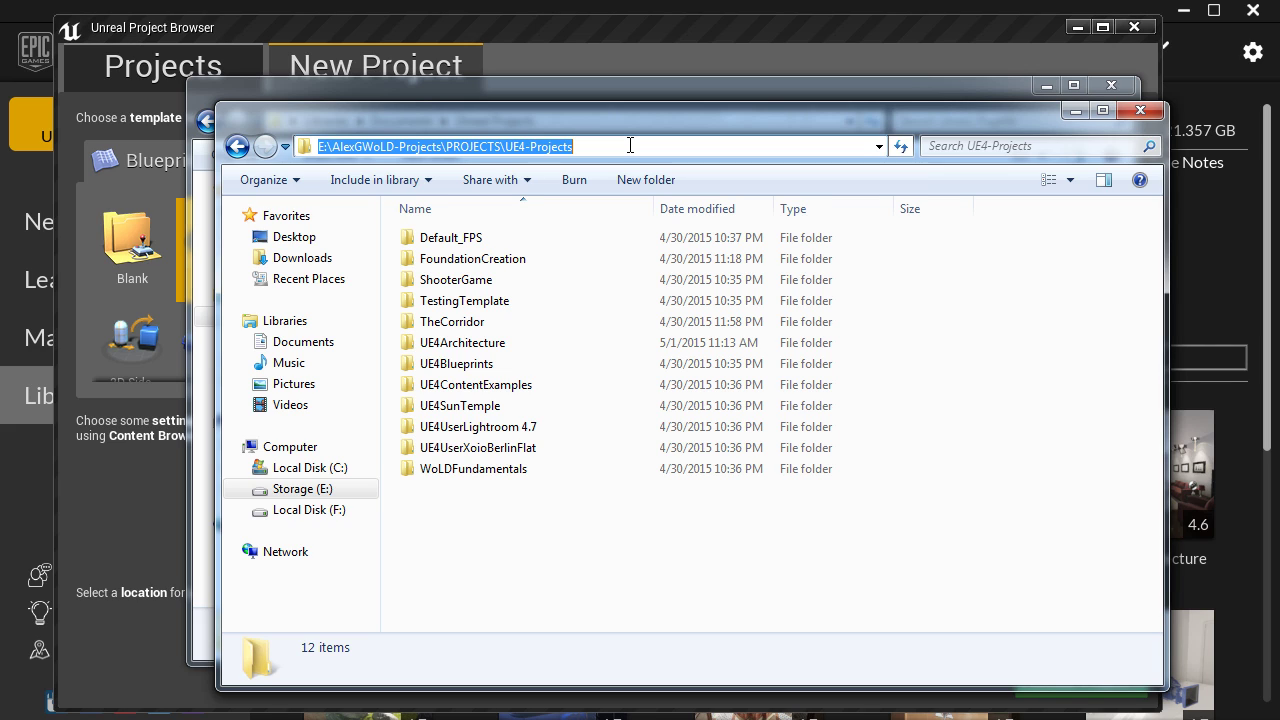
{"action": "key", "text": "Escape"}
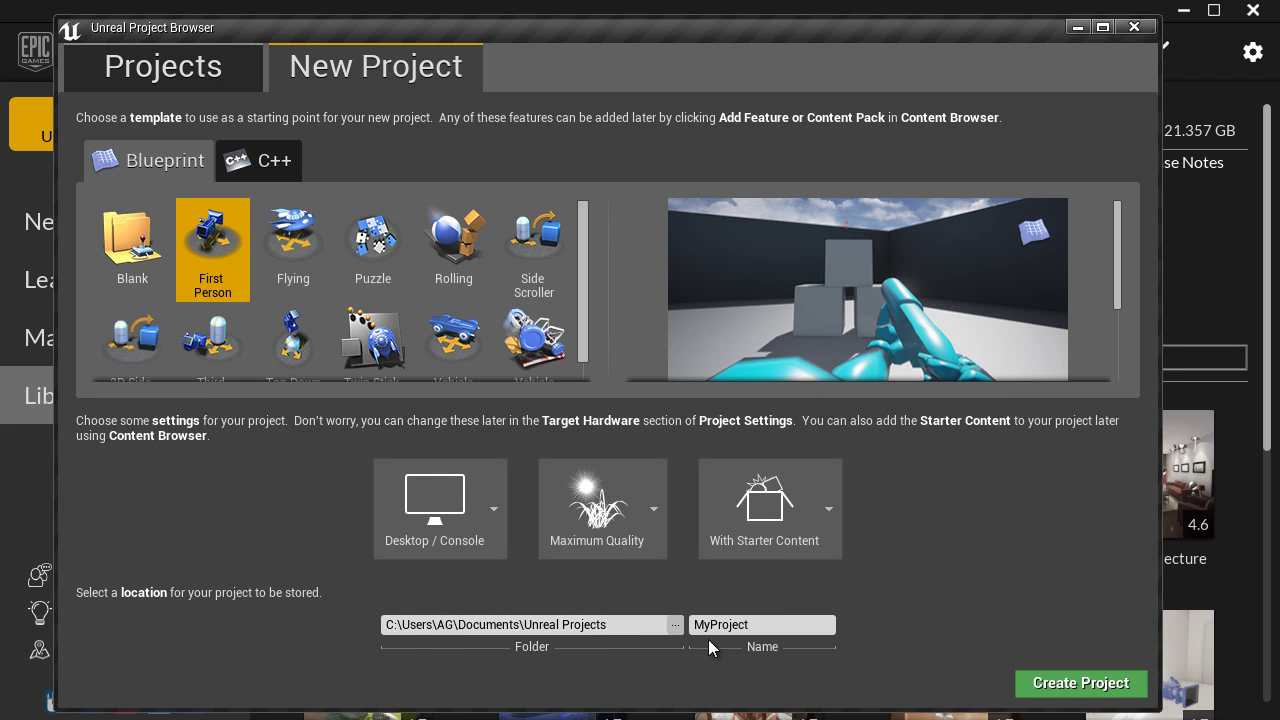
Step: Set the location to PROJECTS\UE4-Projects on Storage (E:) and rename MyProject to WoLDTutorials
{"action": "left_click", "coordinate": [675, 624]}
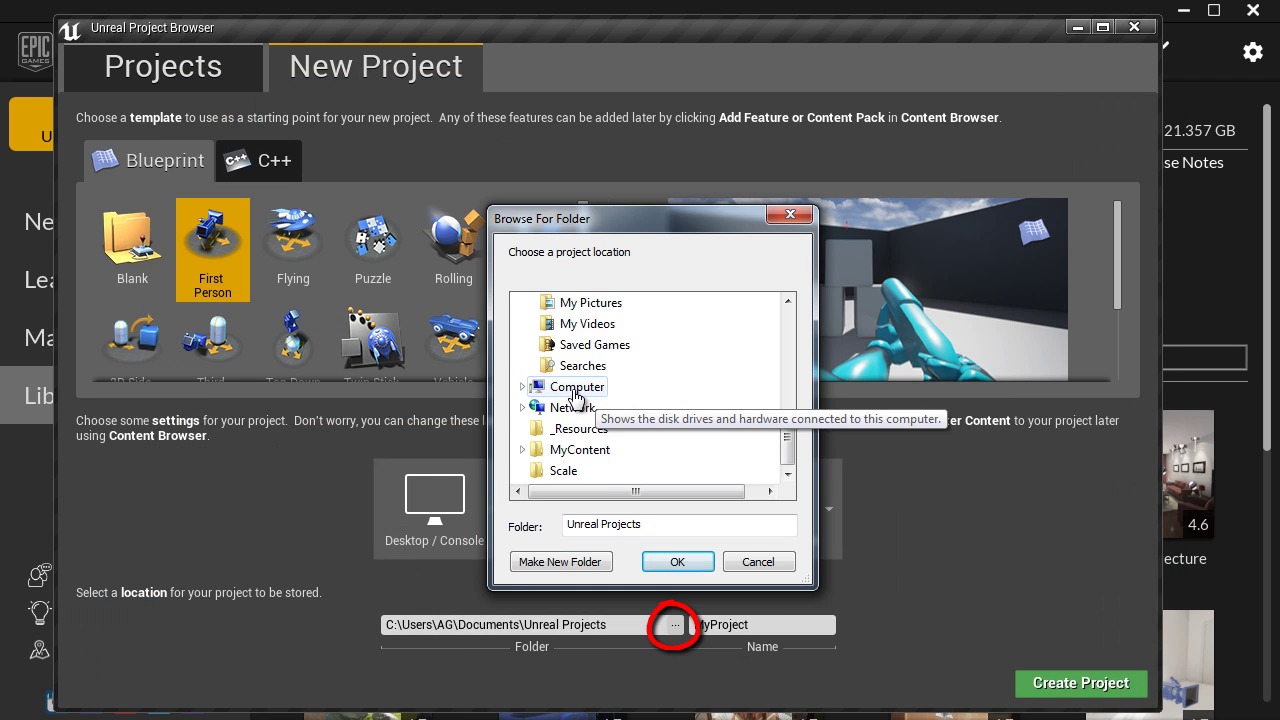
{"action": "scroll", "coordinate": [628, 432], "scroll_direction": "down", "scroll_amount": 1}
{"action": "left_click", "coordinate": [588, 471]}
{"action": "double_click", "coordinate": [588, 471]}
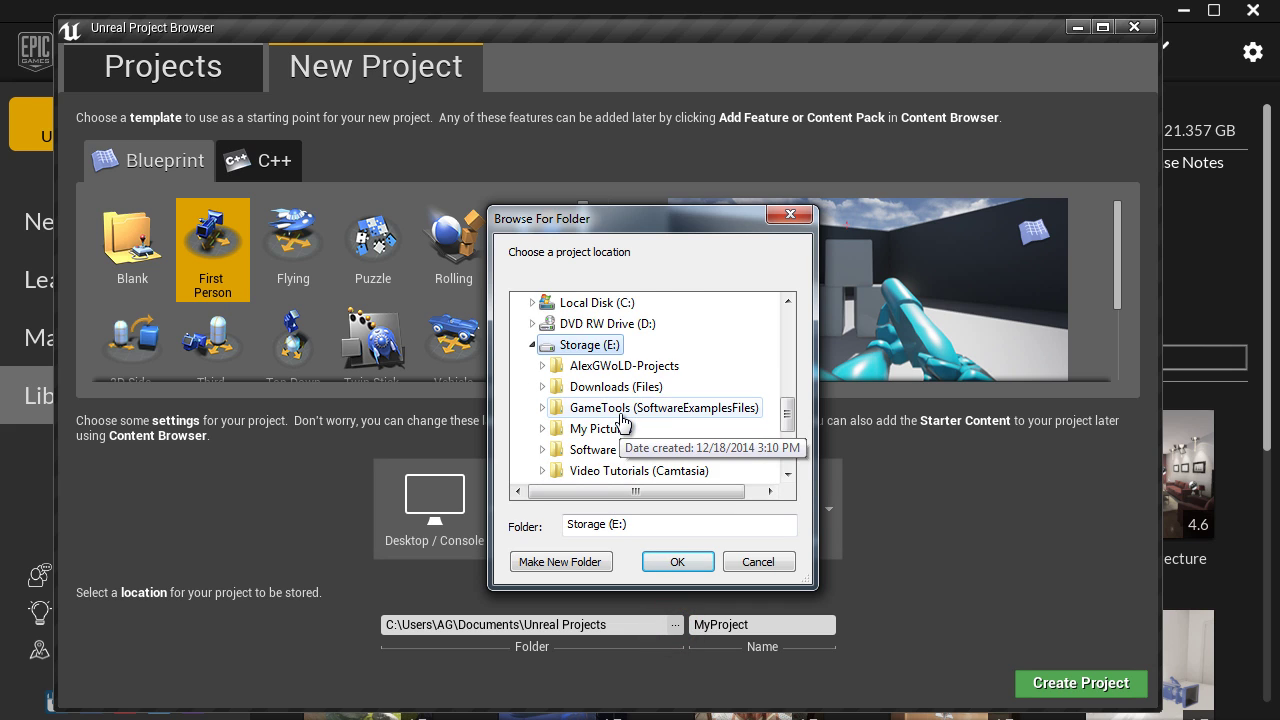
{"action": "scroll", "coordinate": [620, 420], "scroll_direction": "down", "scroll_amount": 1}
{"action": "left_click", "coordinate": [626, 302]}
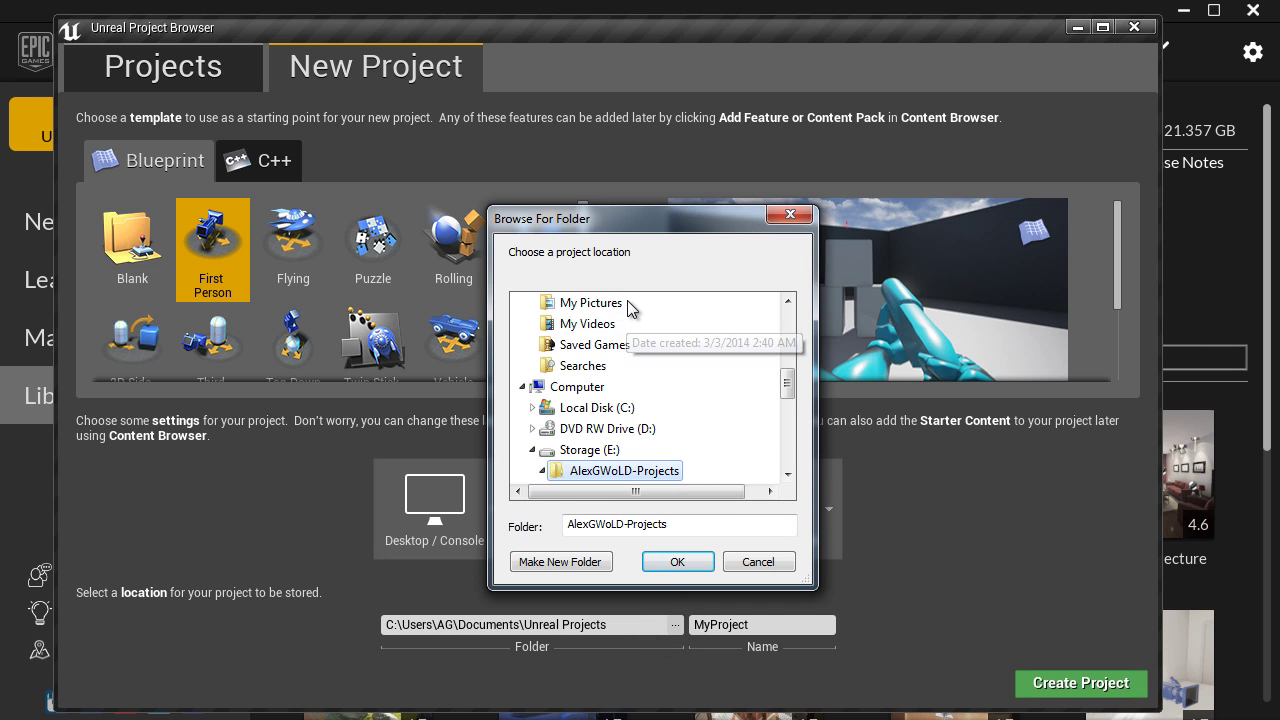
{"action": "left_click", "coordinate": [618, 410]}
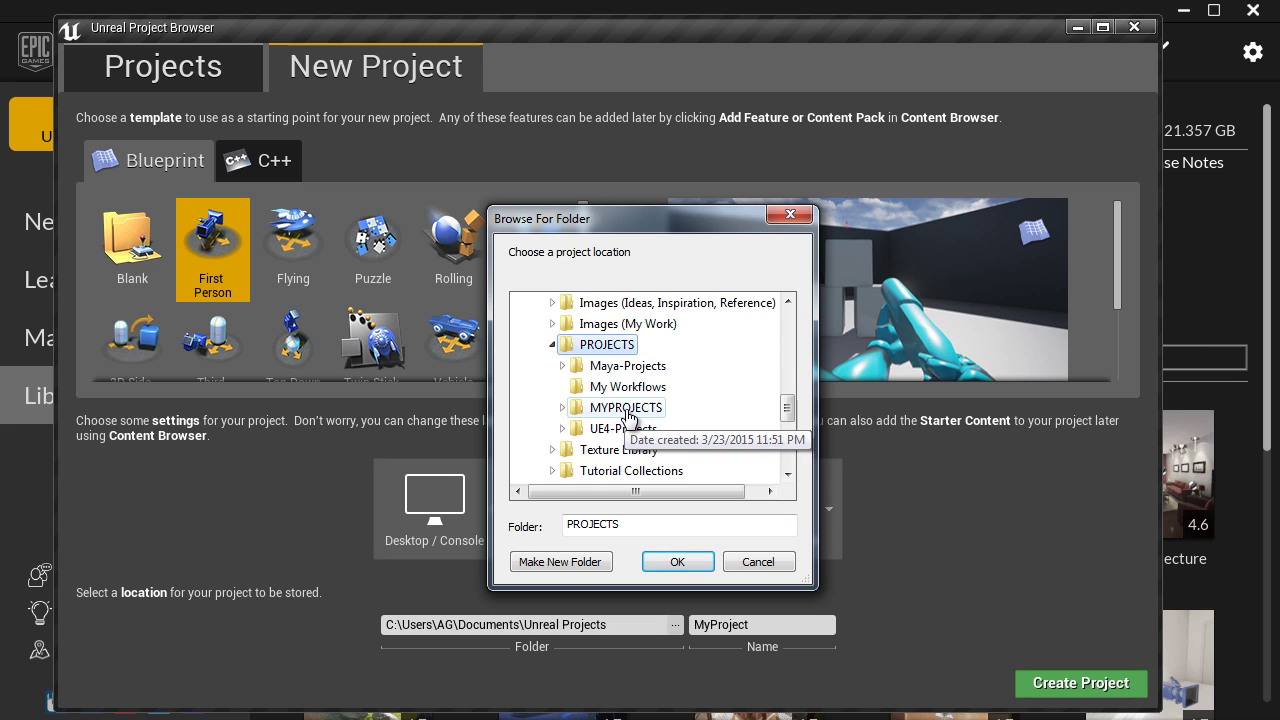
{"action": "left_click", "coordinate": [624, 429]}
{"action": "left_click", "coordinate": [677, 561]}
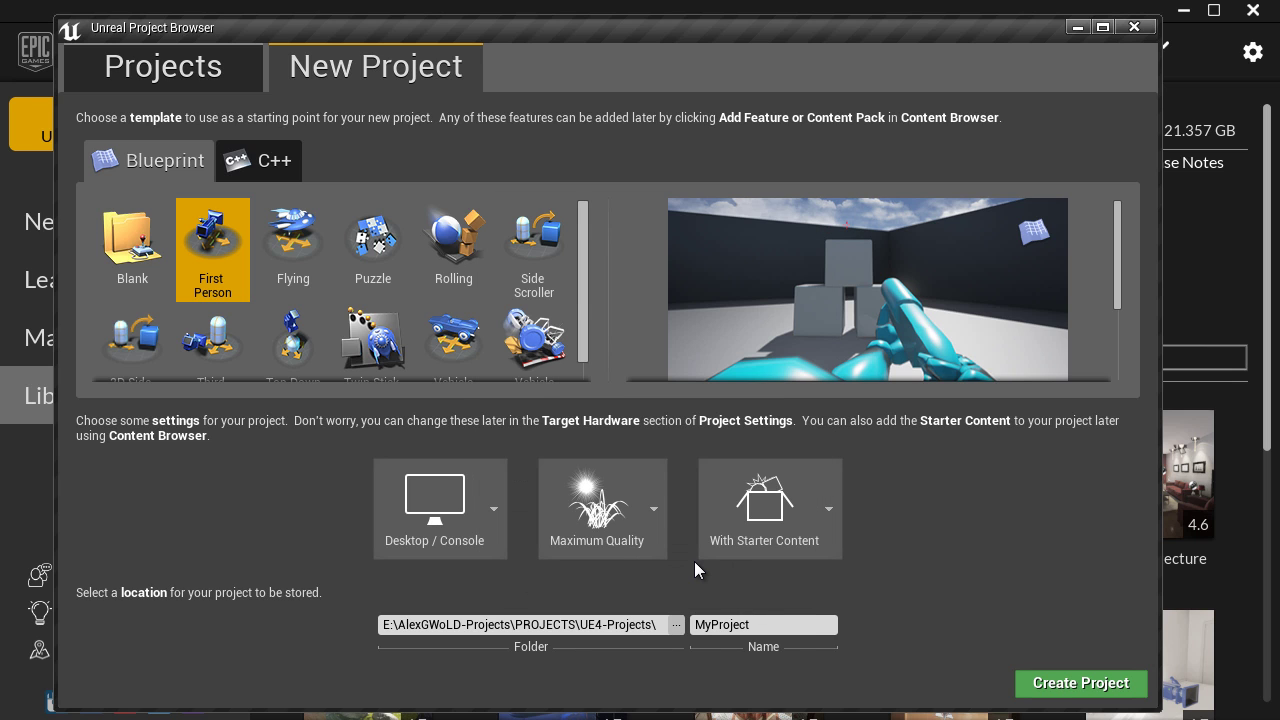
{"action": "double_click", "coordinate": [763, 624]}
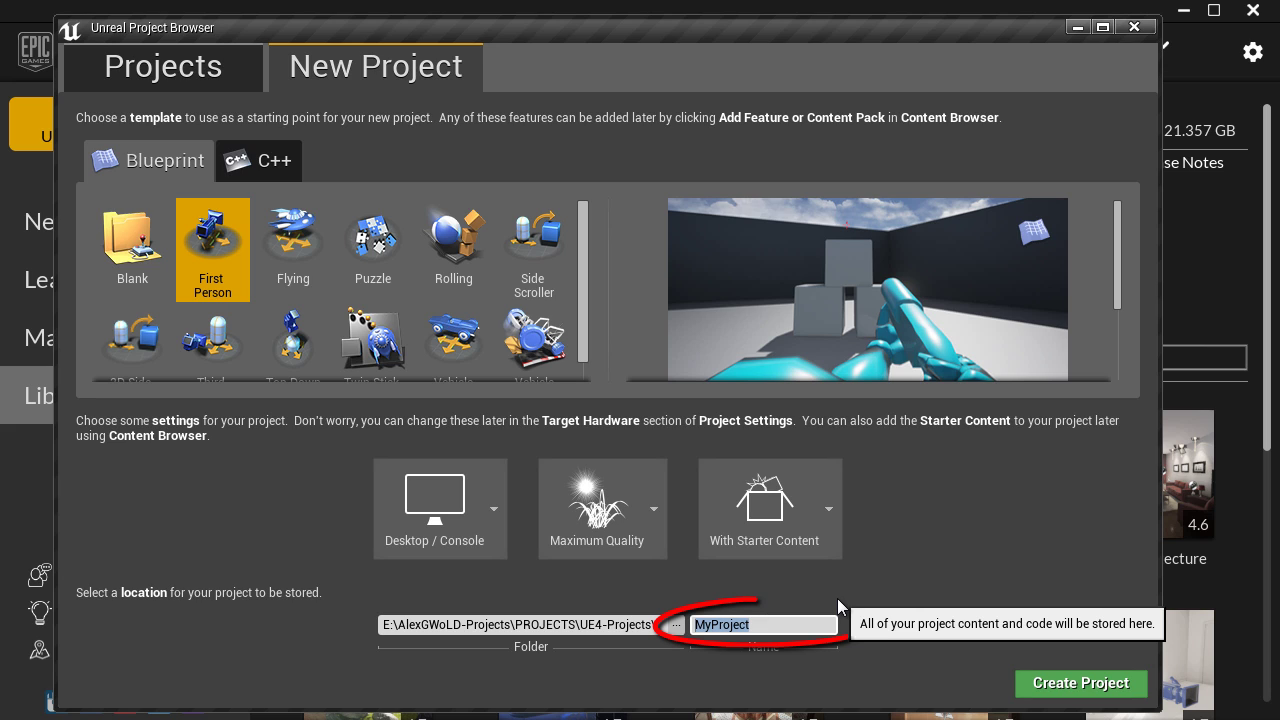
{"action": "type", "text": "WoLDTutorials"}
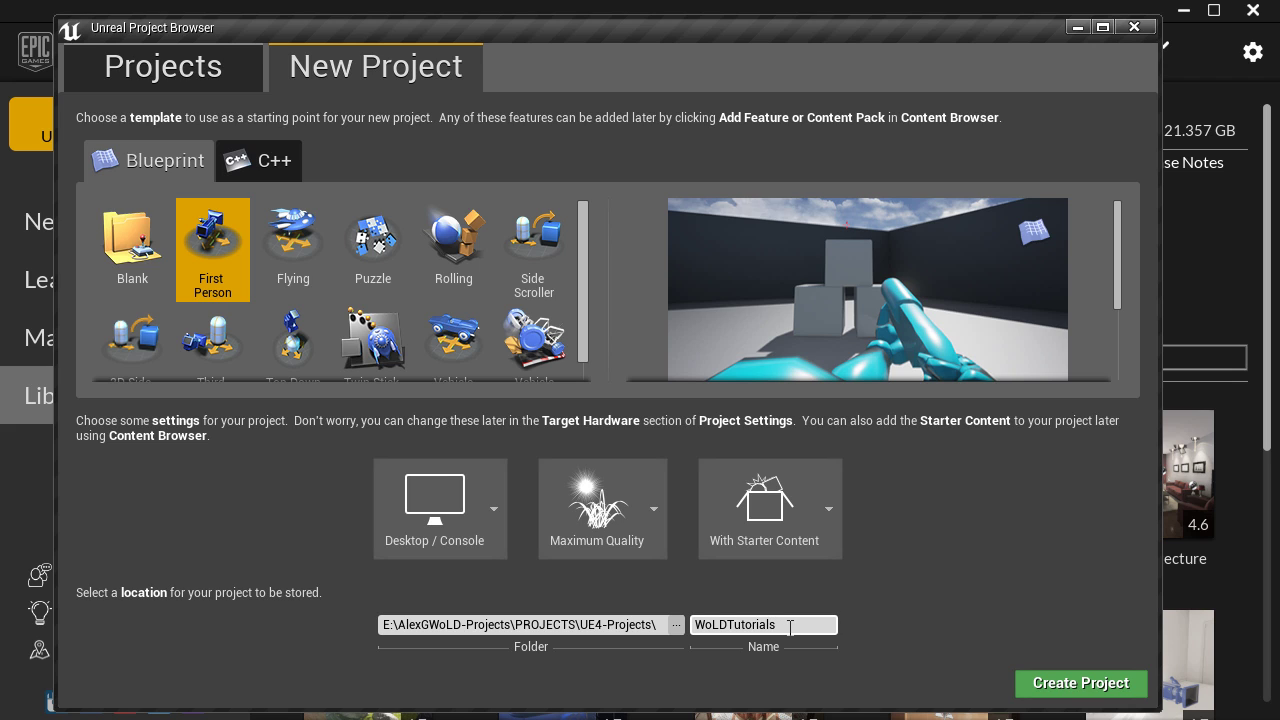
Step: Create the WoLDTutorials project and check it in the UE4-Projects folder
{"action": "left_click", "coordinate": [1048, 688]}
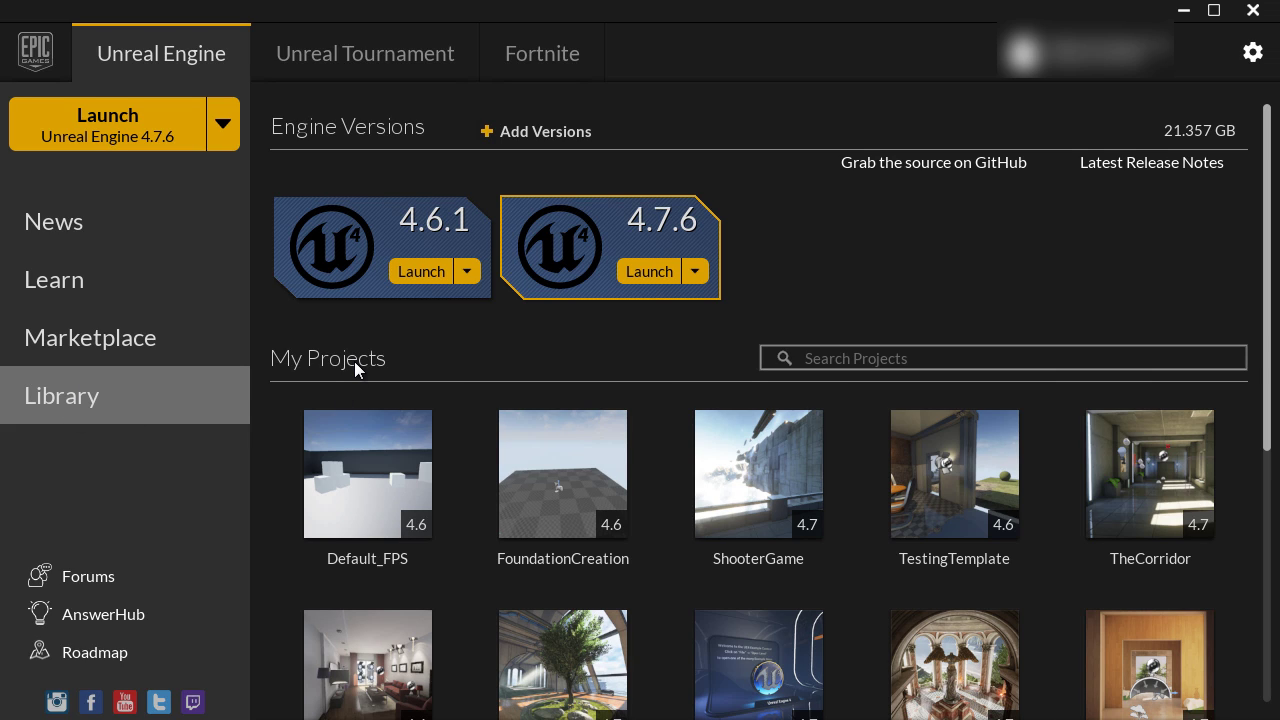
{"action": "scroll", "coordinate": [351, 365], "scroll_direction": "down", "scroll_amount": 3}
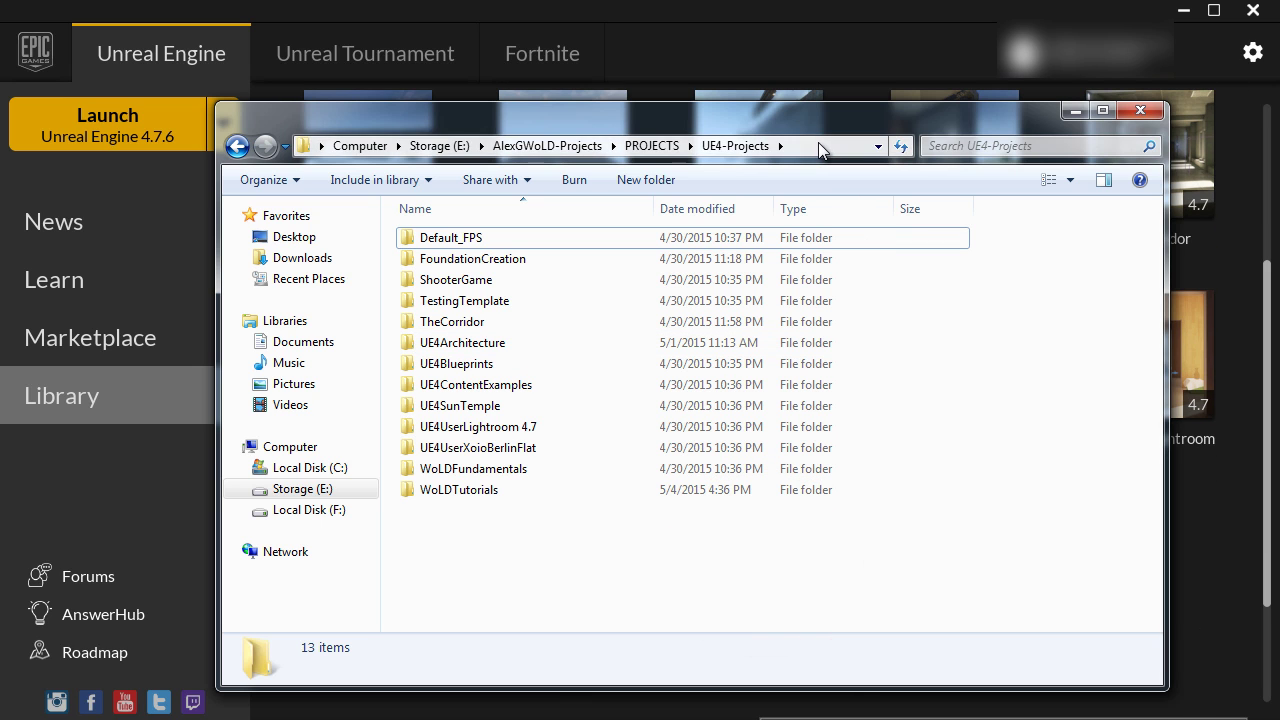
{"action": "left_click", "coordinate": [819, 142]}
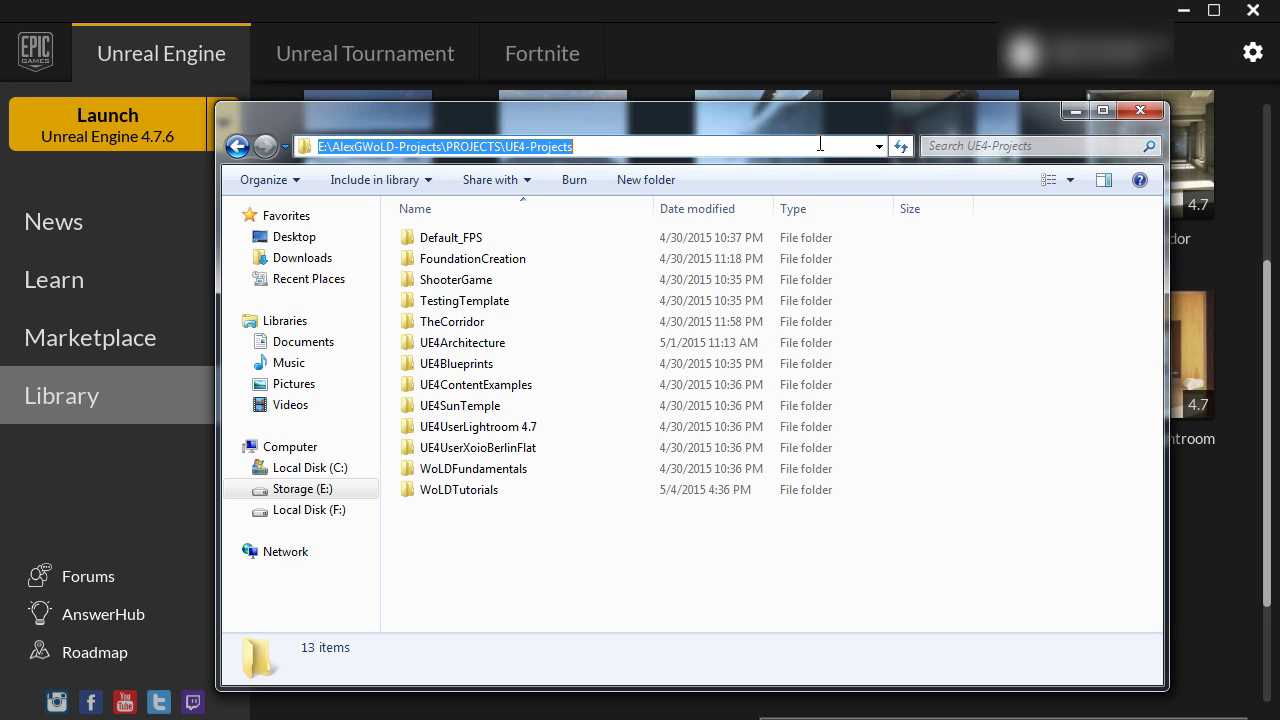
Step: Inspect the WoLDTutorials folder's Build, Config, Content, Saved and .uproject contents, then minimise Explorer
{"action": "left_click", "coordinate": [586, 545]}
{"action": "left_click", "coordinate": [500, 492]}
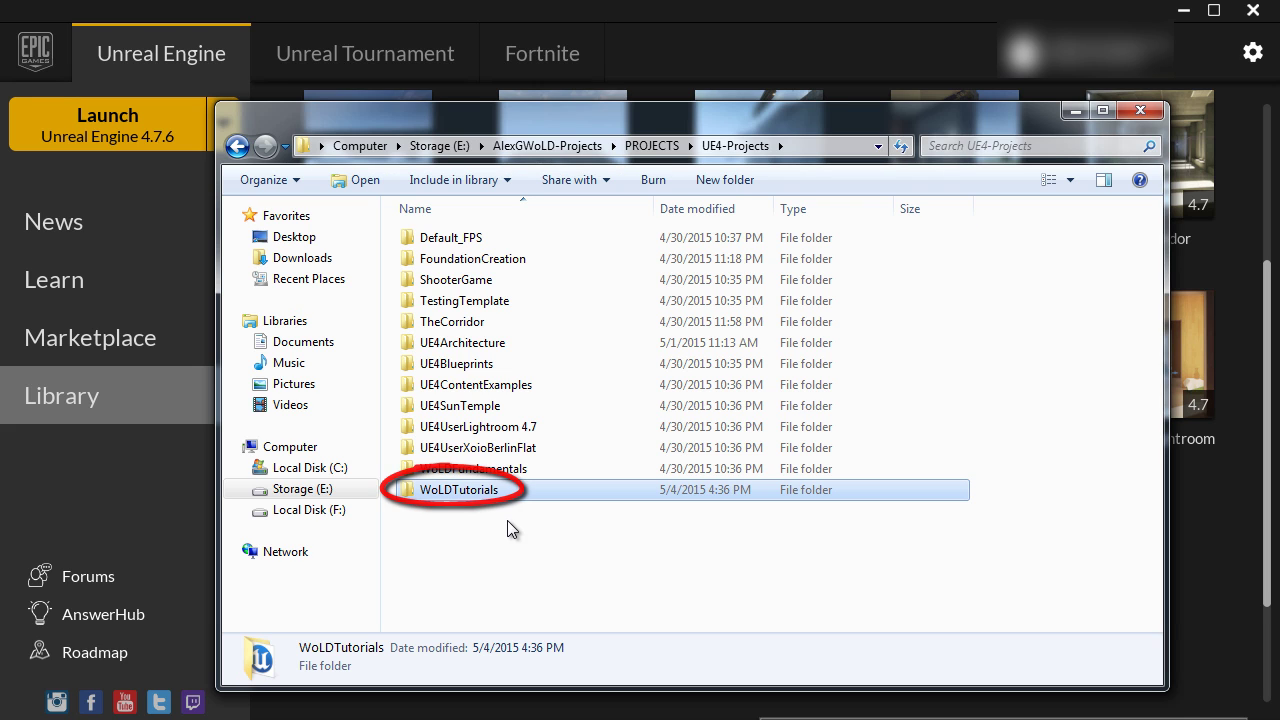
{"action": "double_click", "coordinate": [462, 490]}
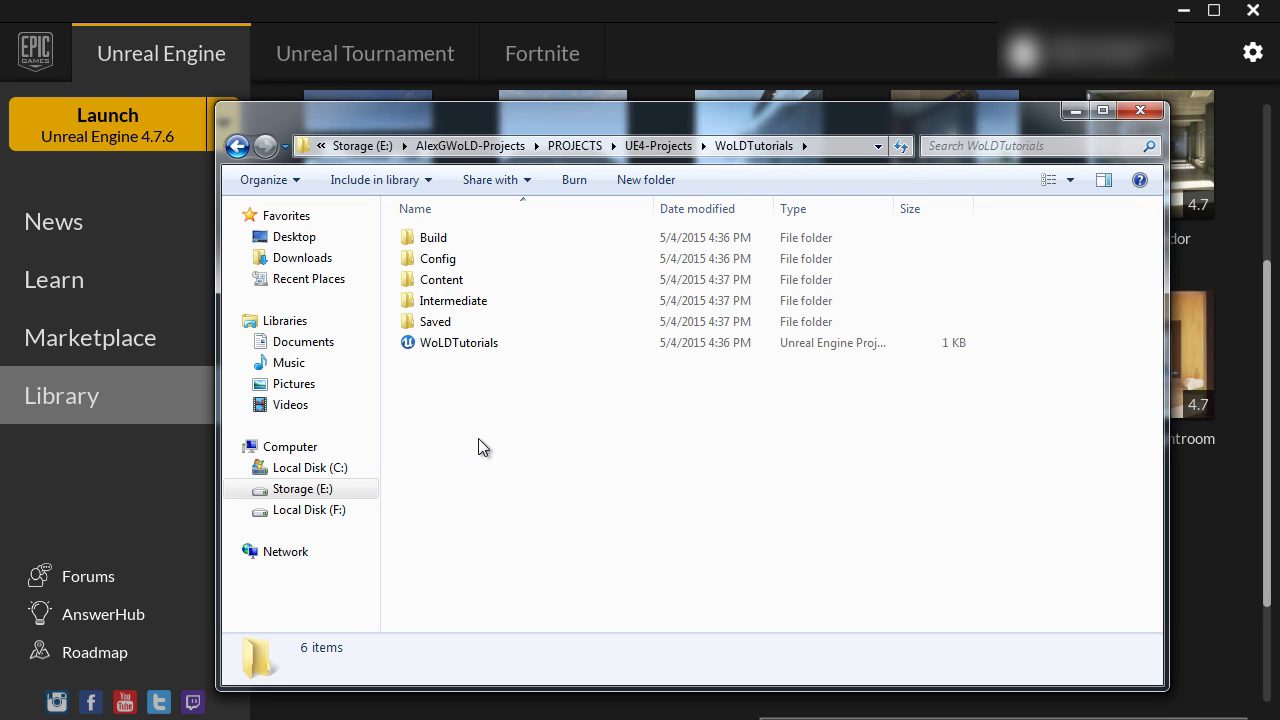
{"action": "left_click", "coordinate": [1075, 110]}
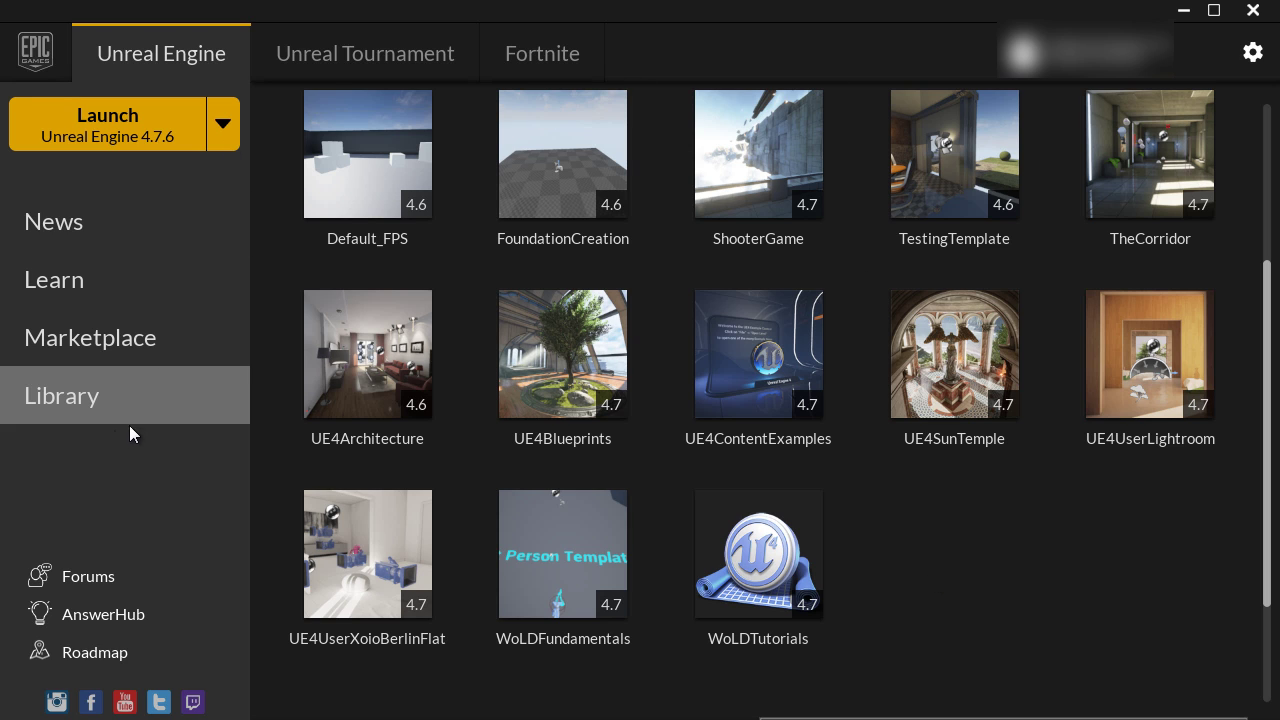
Step: Refresh the Library, select WoLDTutorials, and launch Unreal Engine 4.7.6 with WoLDTutorials selected
{"action": "left_click", "coordinate": [58, 402]}
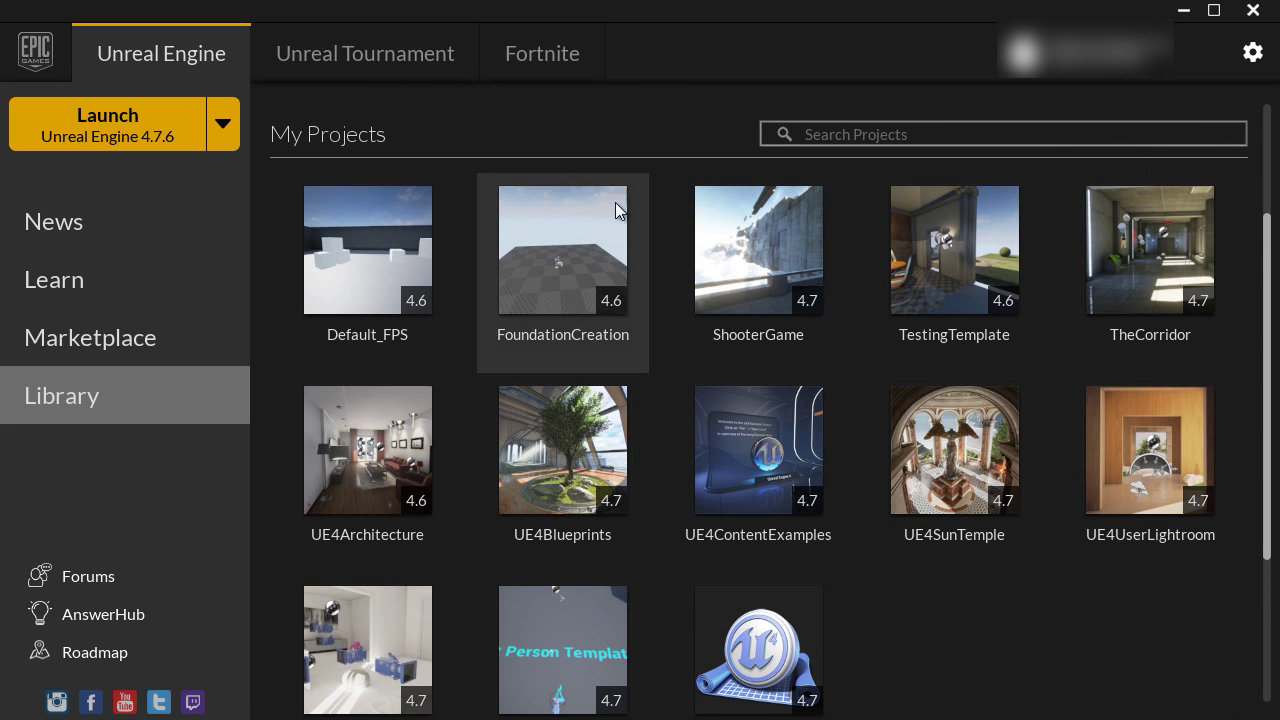
{"action": "scroll", "coordinate": [750, 400], "scroll_direction": "down", "scroll_amount": 1}
{"action": "left_click", "coordinate": [745, 563]}
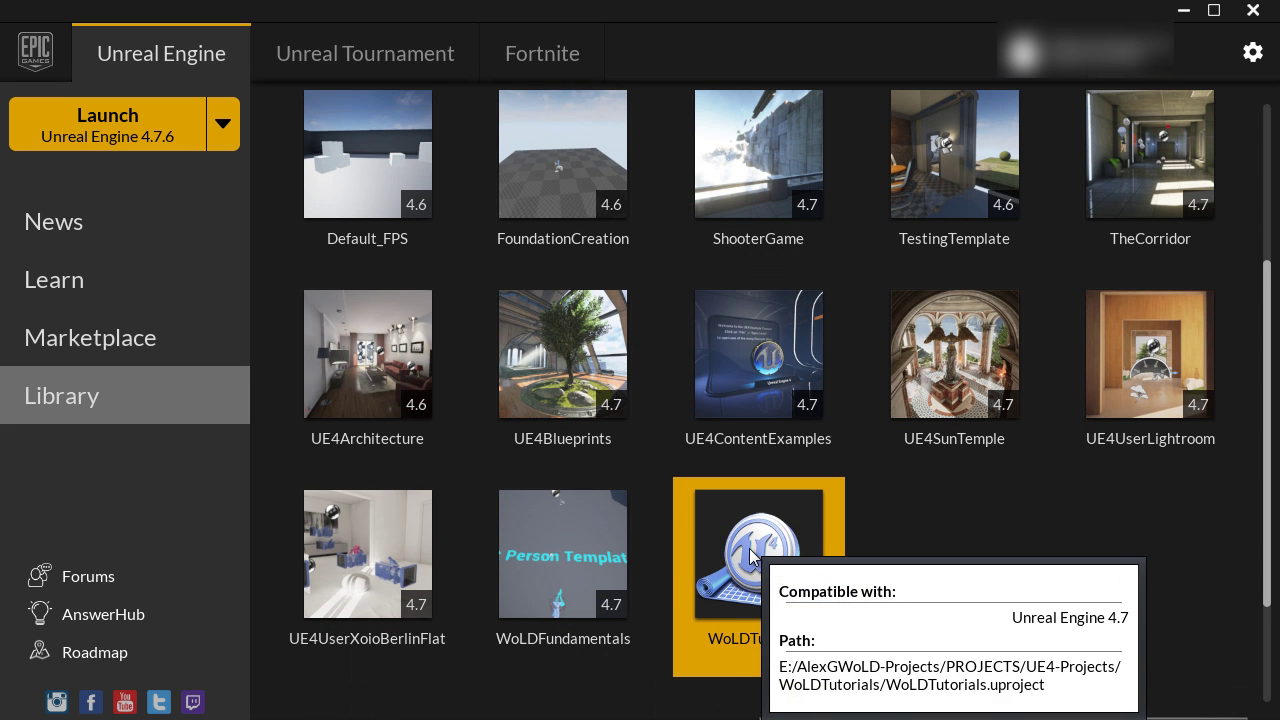
{"action": "right_click", "coordinate": [737, 538]}
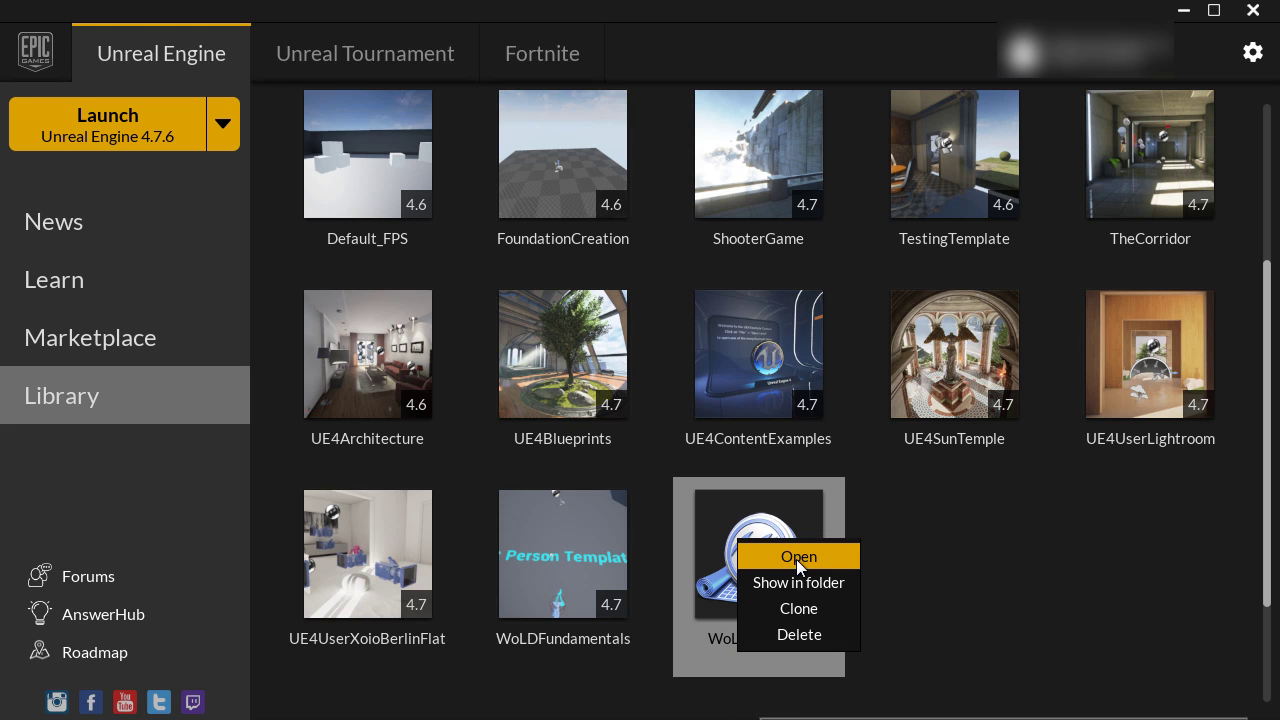
{"action": "left_click", "coordinate": [889, 551]}
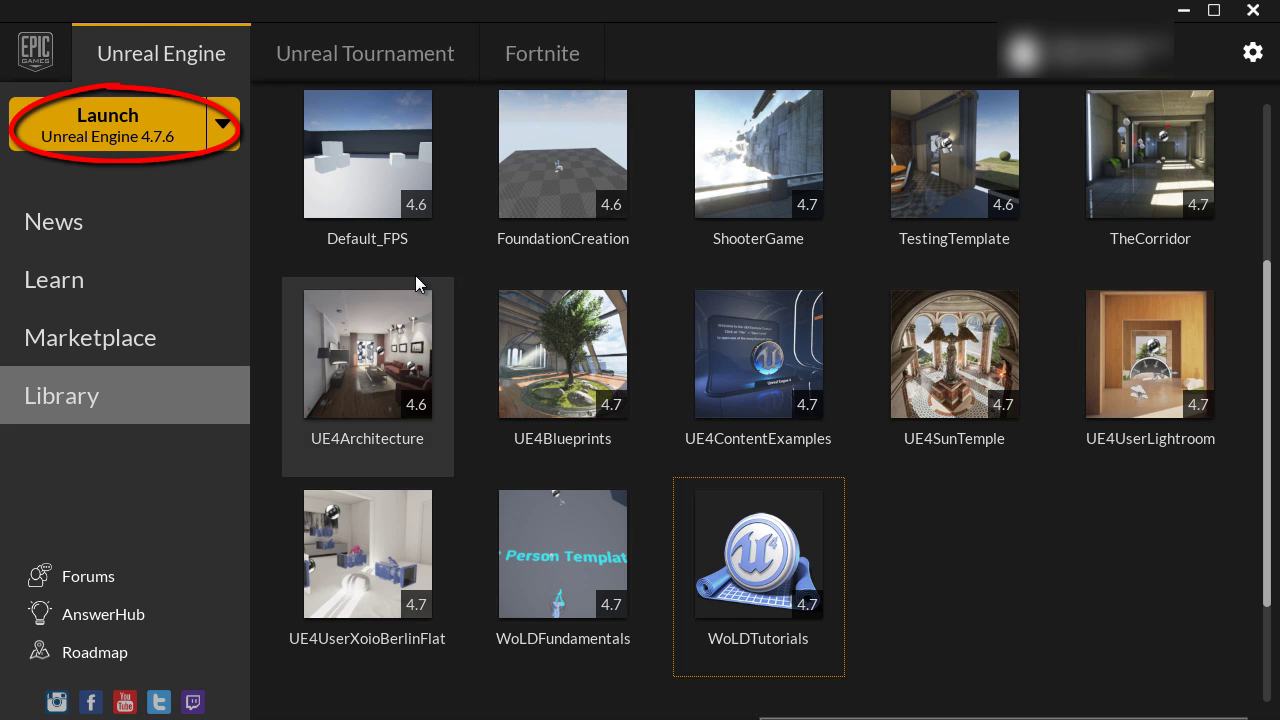
{"action": "left_click", "coordinate": [137, 136]}
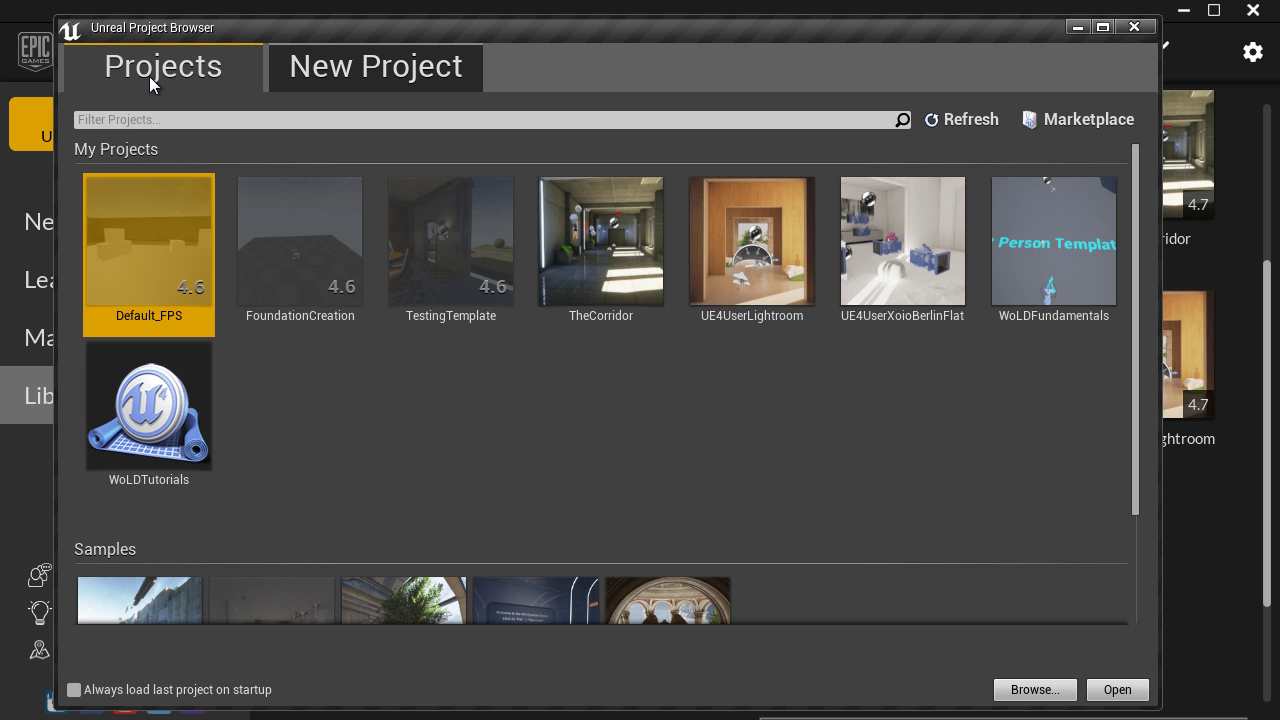
{"action": "left_click", "coordinate": [145, 399]}
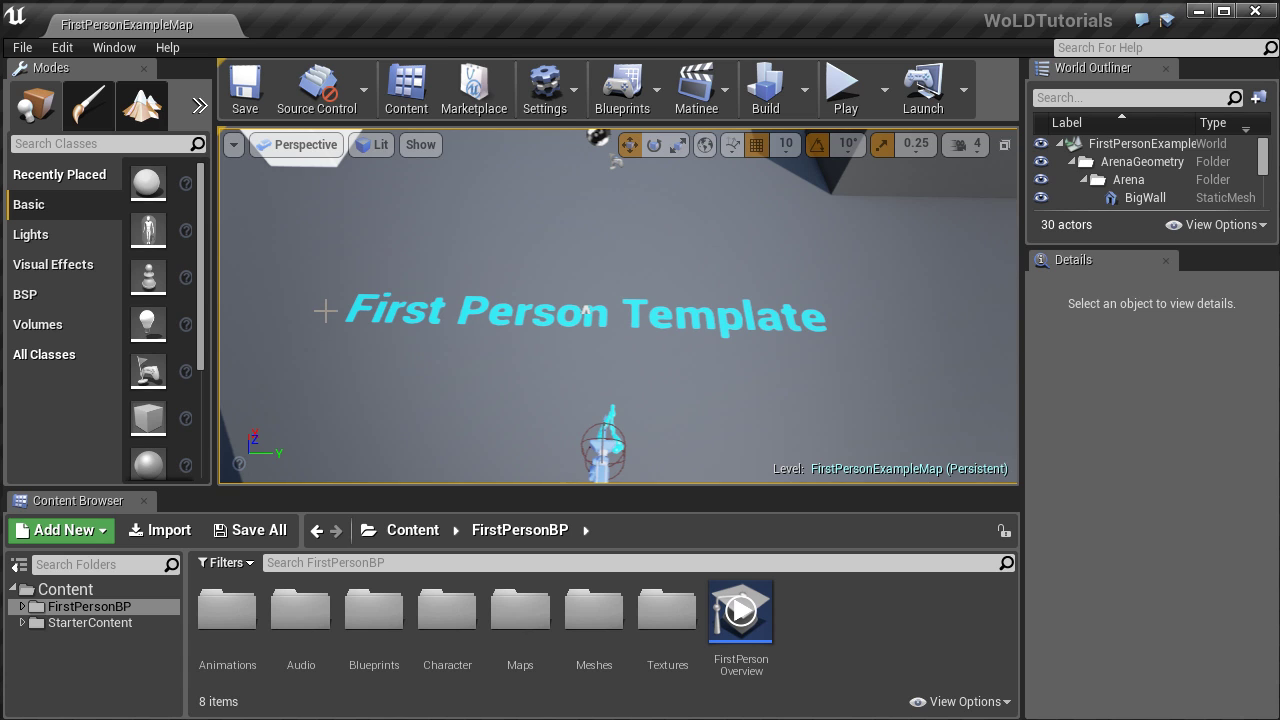
Step: Tilt the First Person arena view, browse the File menu's packaging commands, and close the Project Browser
{"action": "right_click_drag", "start_coordinate": [329, 323], "coordinate": [343, 280]}
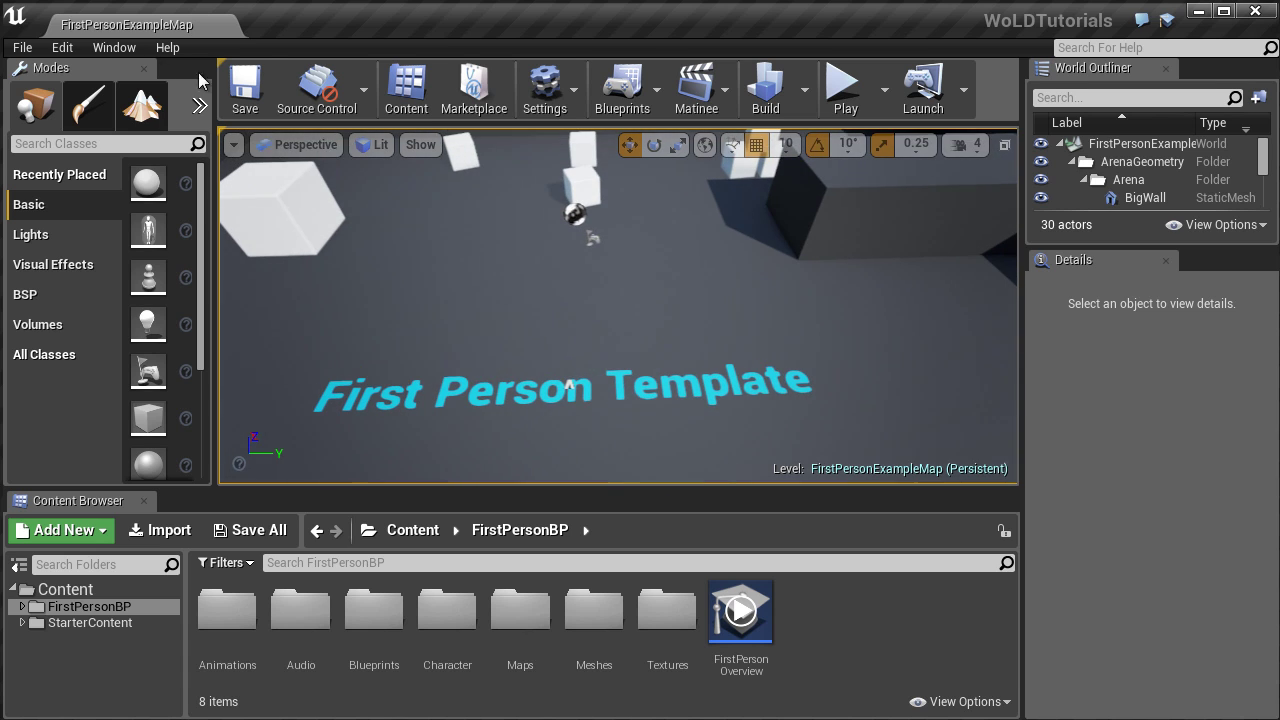
{"action": "left_click", "coordinate": [22, 47]}
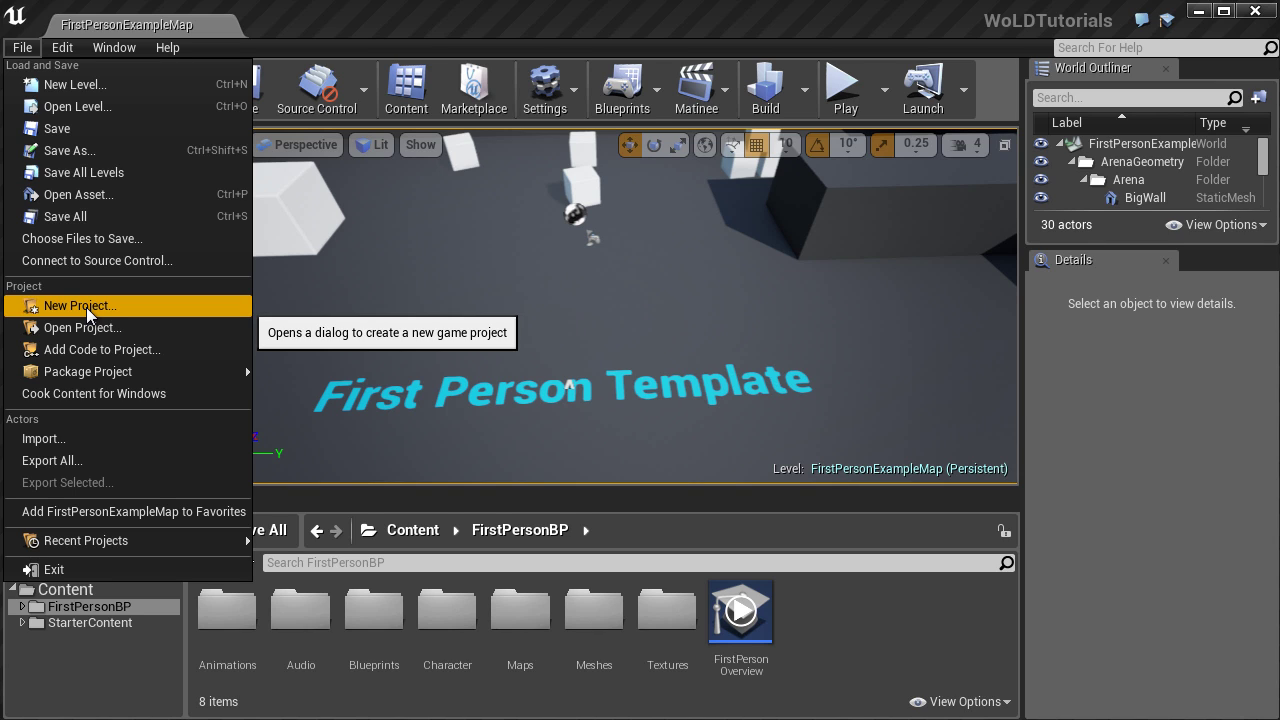
{"action": "mouse_move", "coordinate": [500, 330]}
{"action": "right_mouse_down"}
{"action": "mouse_move", "coordinate": [505, 281]}
{"action": "mouse_move", "coordinate": [497, 310]}
{"action": "right_mouse_up"}
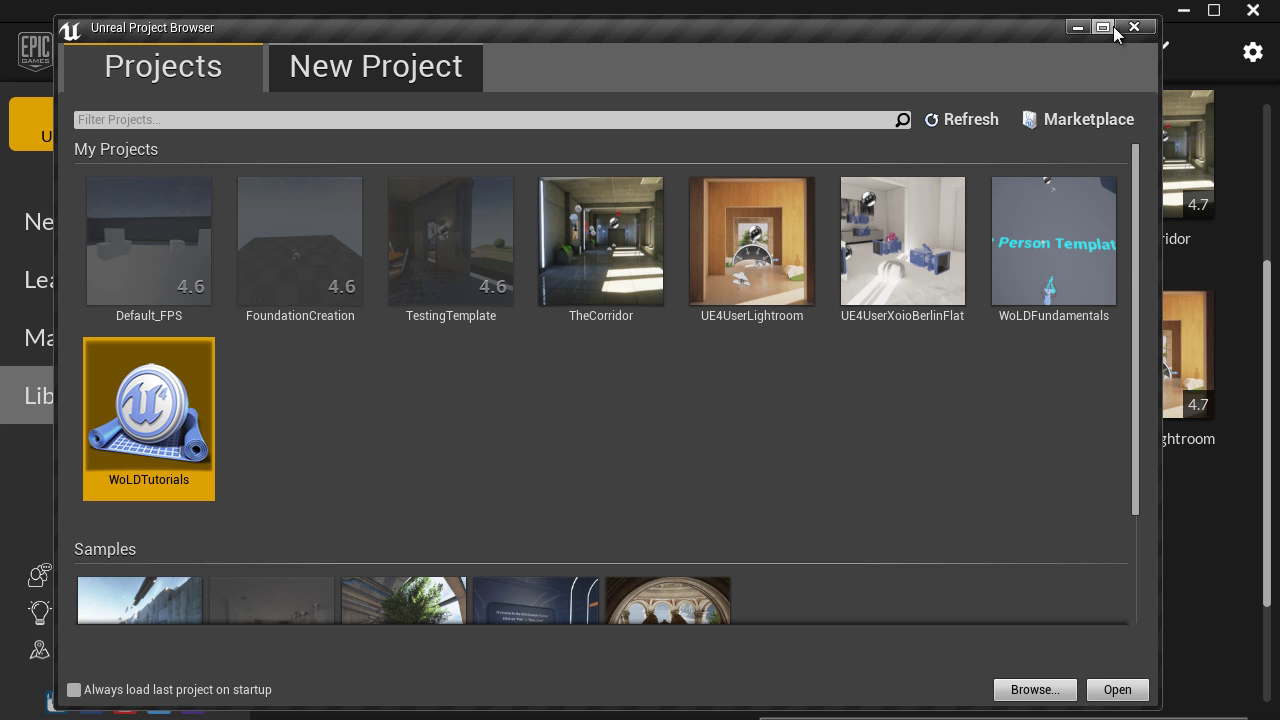
{"action": "left_click", "coordinate": [1130, 24]}
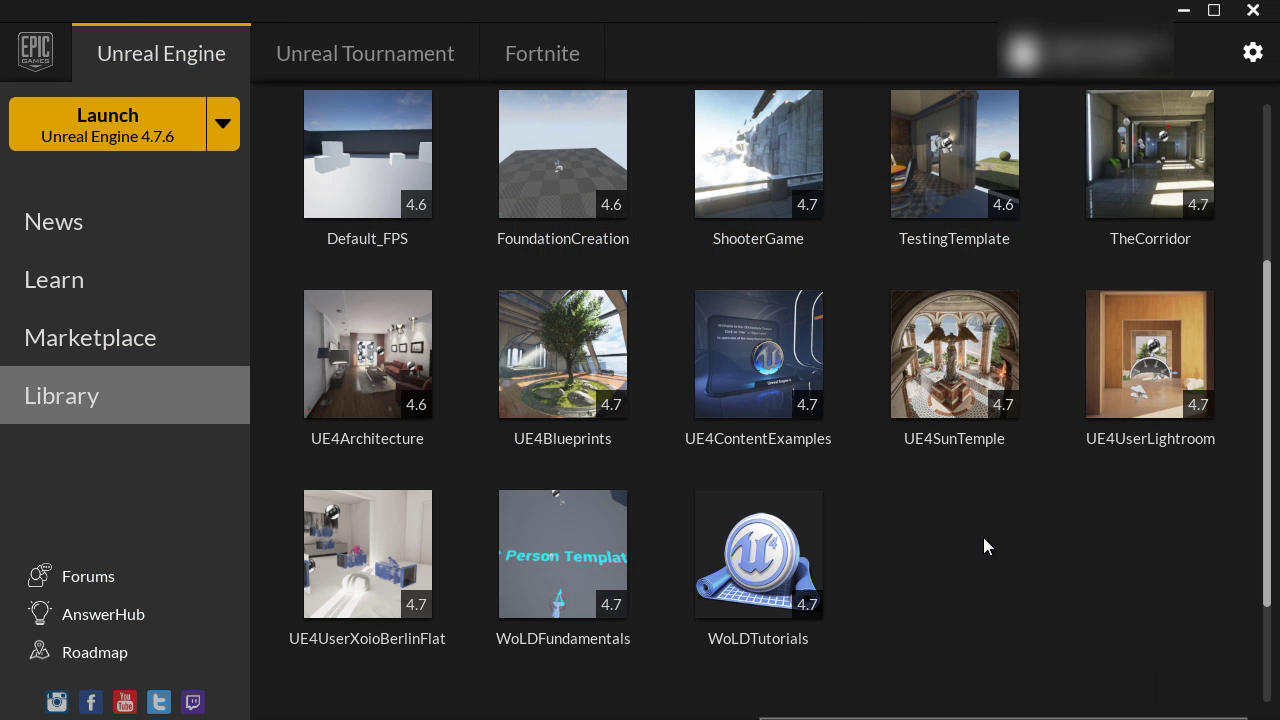